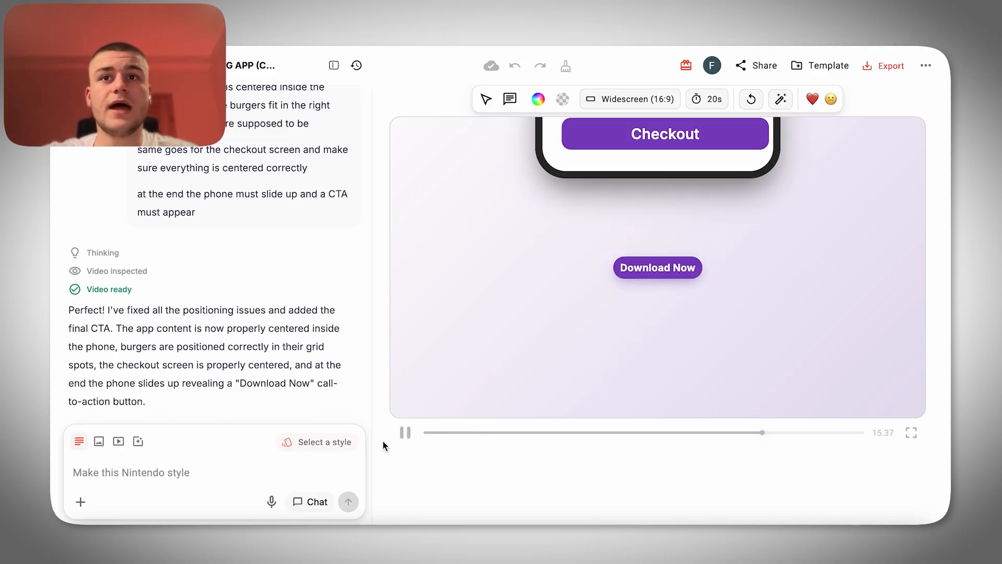
Step: Pause the preview and draft a prompt for a way bigger end CTA in the figma font, with the phone sliding up way higher out of view
{"action": "left_click", "coordinate": [405, 433]}
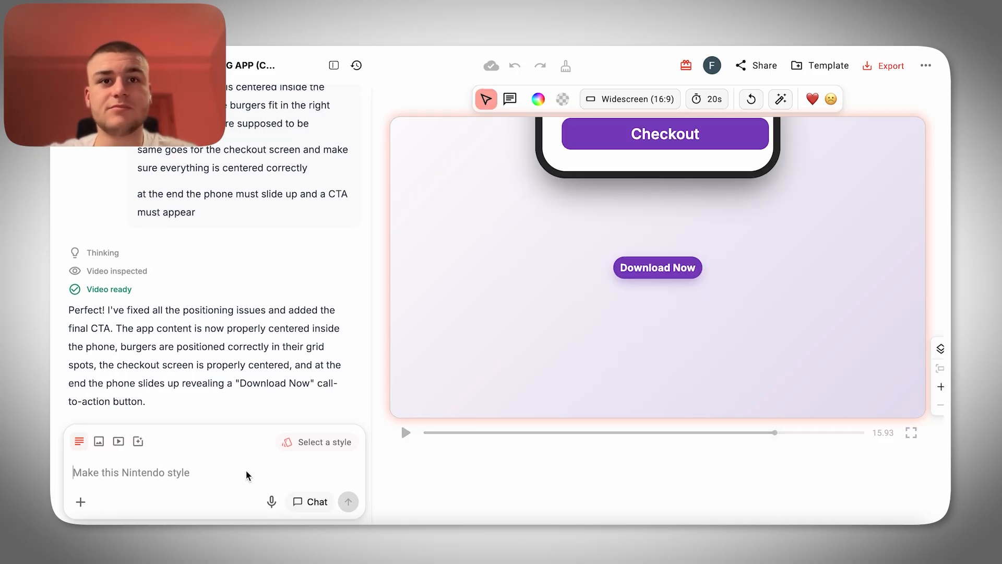
{"action": "type", "text": "the cta at the"}
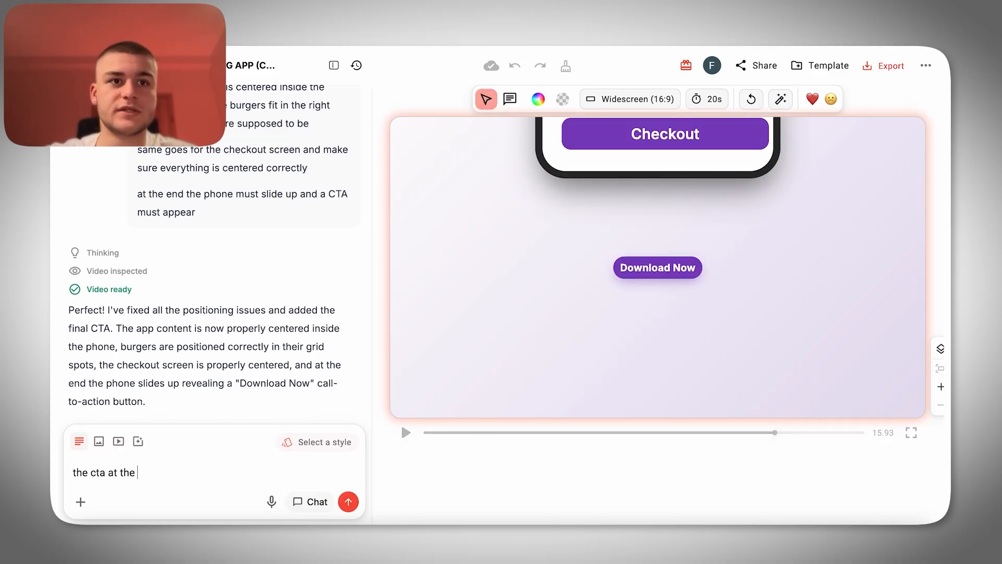
{"action": "type", "text": " end must be way bigger, and must match the figma font"}
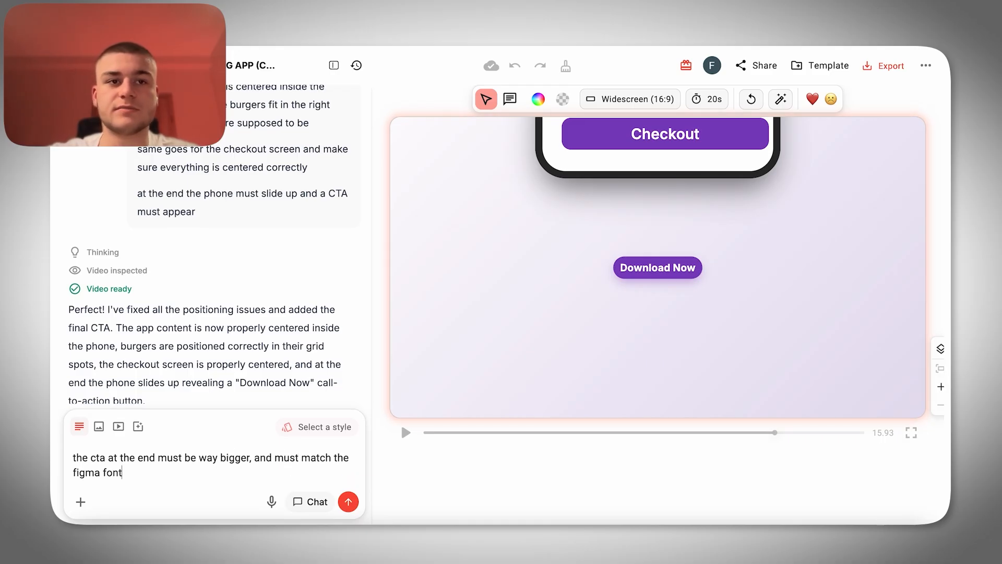
{"action": "type", "text": ", and the phone at the end must slide upp way"}
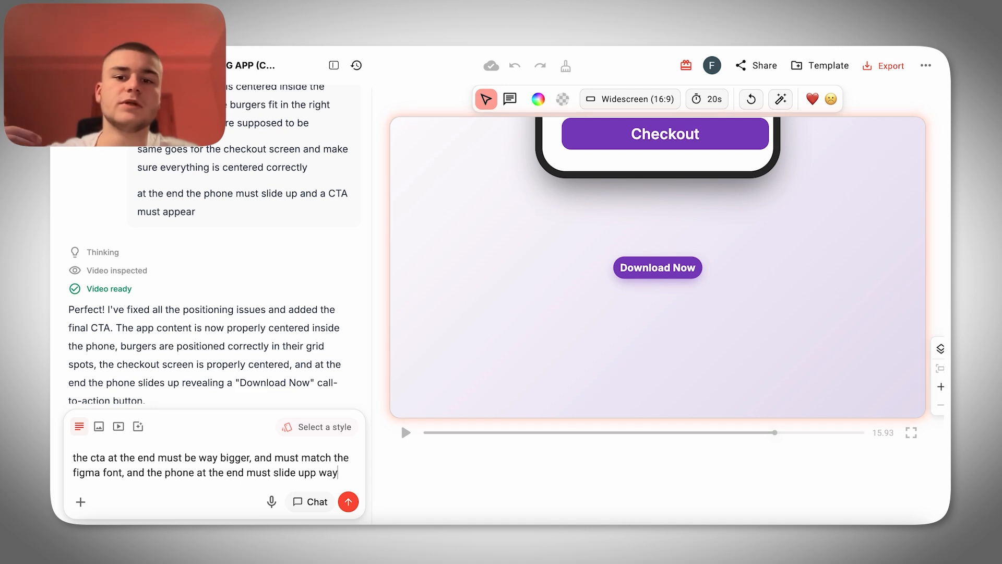
{"action": "type", "text": " higher "}
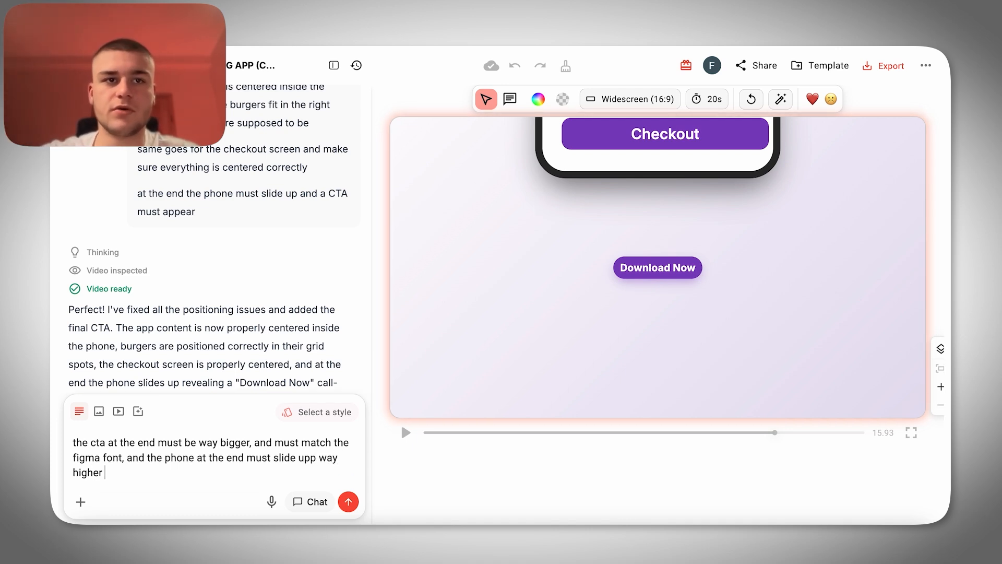
{"action": "type", "text": "so that it is not viss"}
{"action": "key", "text": "BackSpace"}
{"action": "type", "text": "ible"}
Step: Add to the prompt's CTA request that it must show the app can be downloaded on the app store and google play
{"action": "left_click", "coordinate": [251, 443]}
{"action": "type", "text": "and must show app,"}
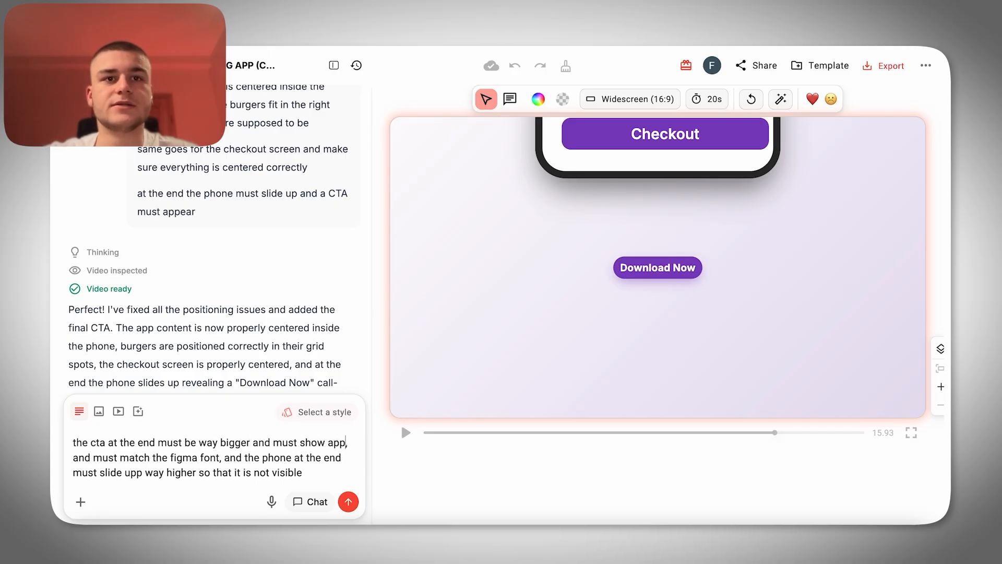
{"action": "key", "text": "BackSpace"}
{"action": "key", "text": "BackSpace"}
{"action": "key", "text": "BackSpace"}
{"action": "type", "text": "that it can be down"}
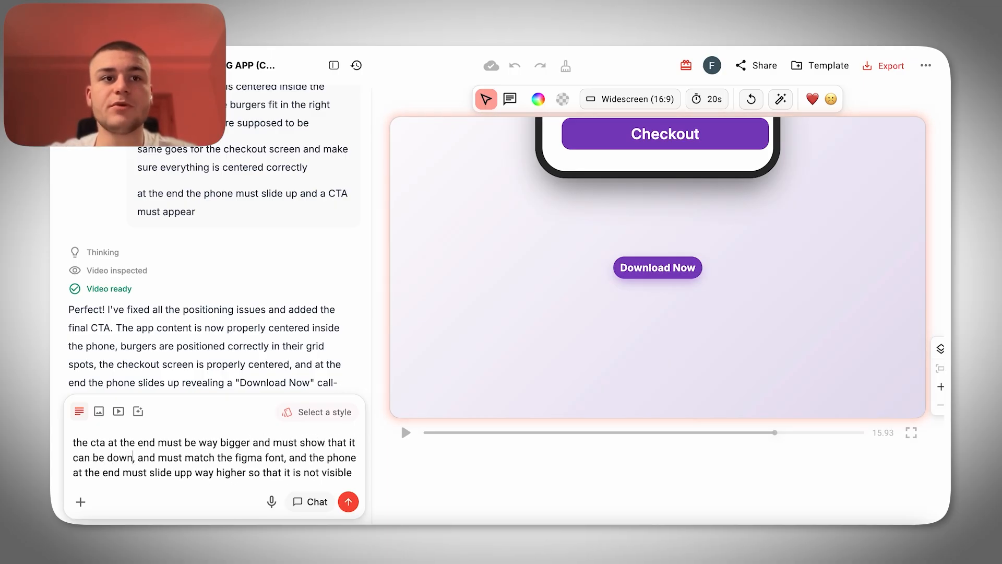
{"action": "type", "text": "loaded on app sotre and"}
{"action": "key", "text": "BackSpace"}
{"action": "key", "text": "BackSpace"}
{"action": "key", "text": "BackSpace"}
{"action": "key", "text": "BackSpace"}
{"action": "key", "text": "BackSpace"}
{"action": "key", "text": "BackSpace"}
{"action": "key", "text": "BackSpace"}
{"action": "key", "text": "BackSpace"}
{"action": "type", "text": "tore and google play"}
Step: Replay the video's opening, add that the app, buttons and text are off to the left and need centering, and submit the prompt
{"action": "scroll", "coordinate": [313, 470], "scroll_direction": "down", "scroll_amount": 2}
{"action": "left_click_drag", "start_coordinate": [457, 432], "coordinate": [486, 441]}
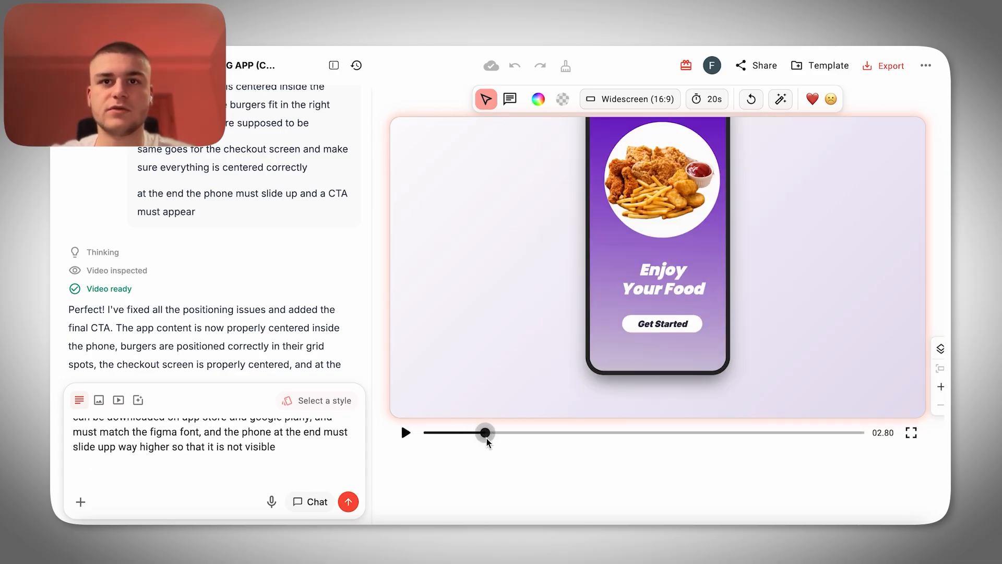
{"action": "left_click", "coordinate": [406, 432]}
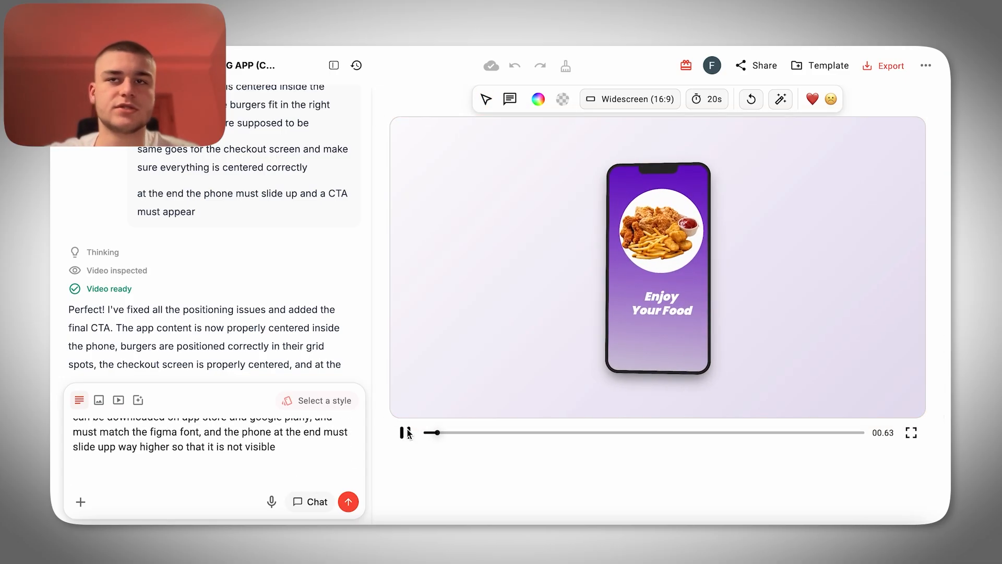
{"action": "left_click", "coordinate": [406, 432]}
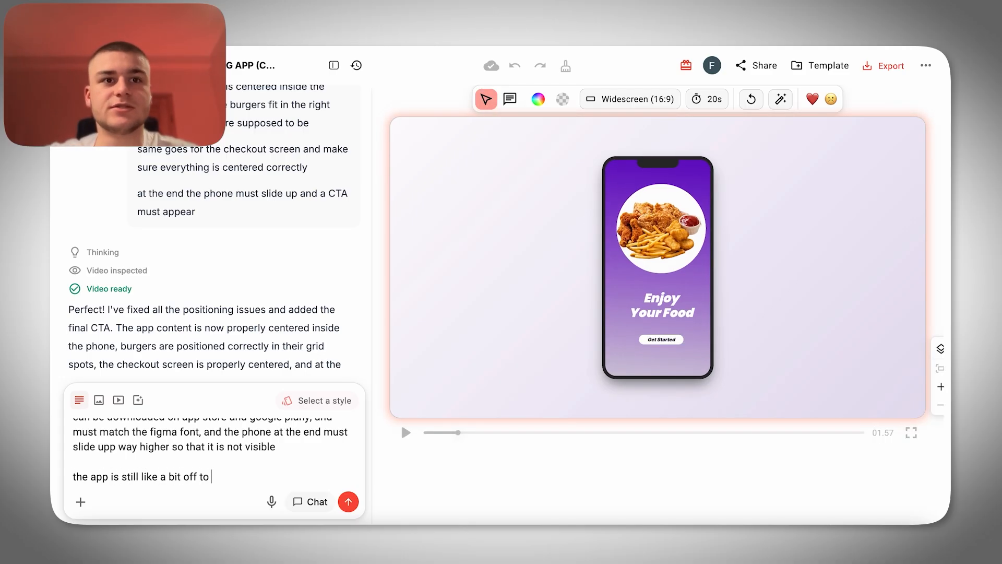
{"action": "type", "text": "t, the butto"}
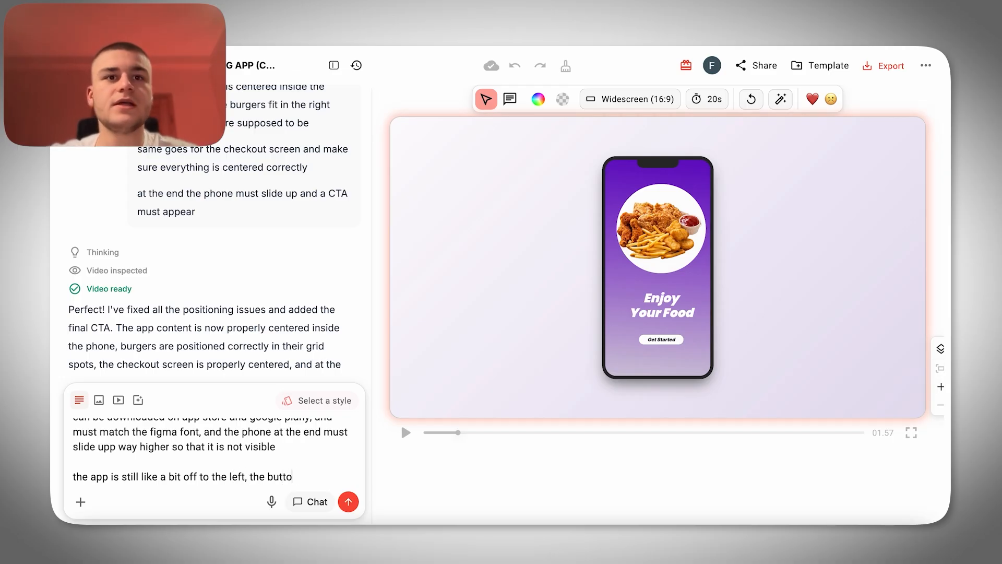
{"action": "type", "text": "ns, the text it is not centered"}
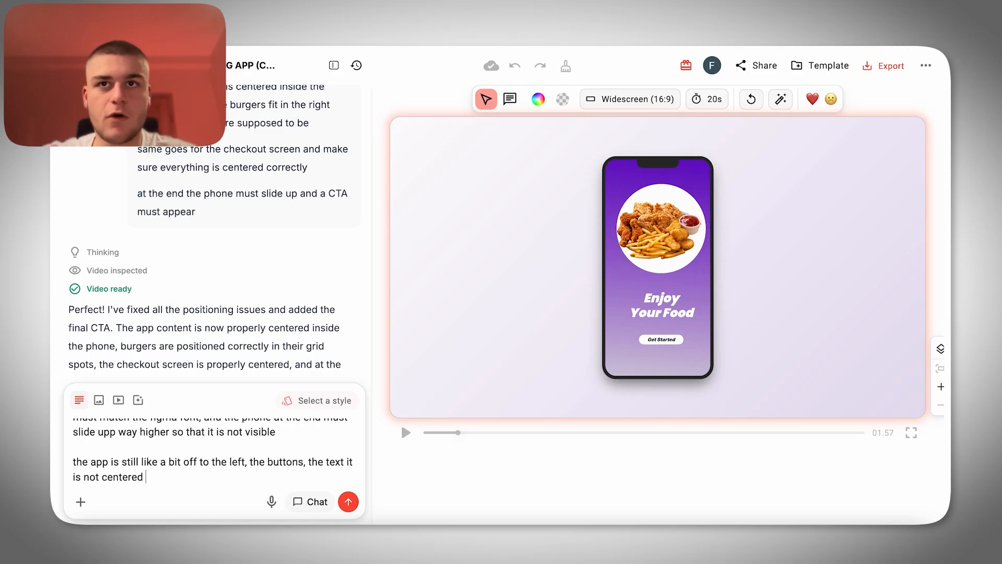
{"action": "type", "text": " please fix that budd"}
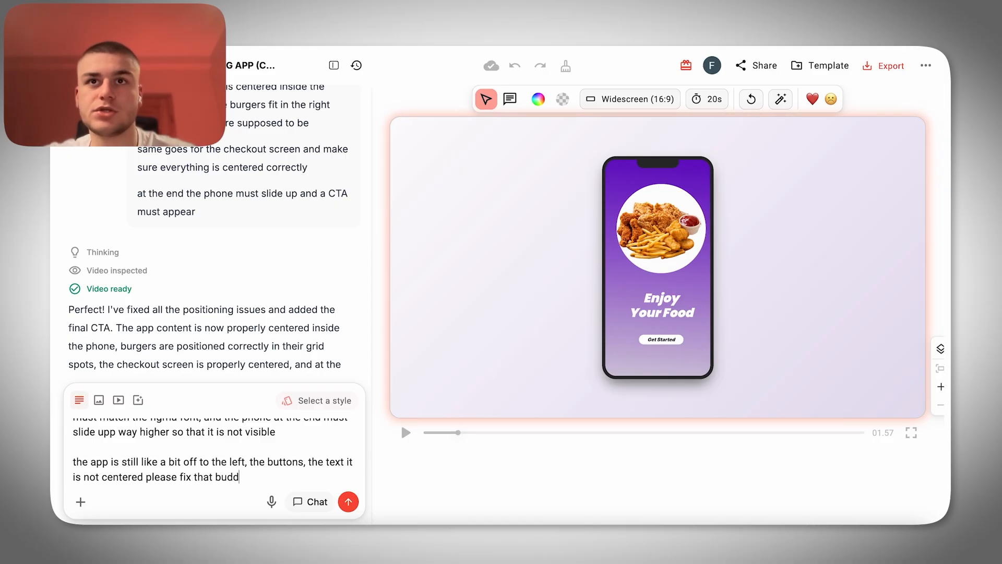
{"action": "type", "text": "y"}
{"action": "key", "text": "Return"}
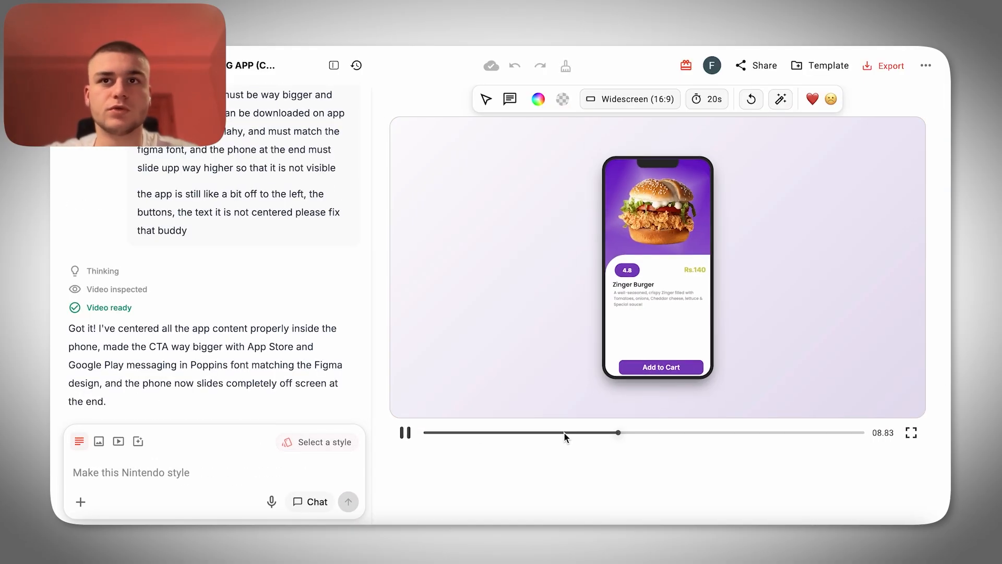
Step: Pause the regenerated video and move to the burgers section at about 5.93 seconds
{"action": "left_click", "coordinate": [564, 433]}
{"action": "left_click", "coordinate": [405, 433]}
{"action": "left_click_drag", "start_coordinate": [536, 432], "coordinate": [557, 429]}
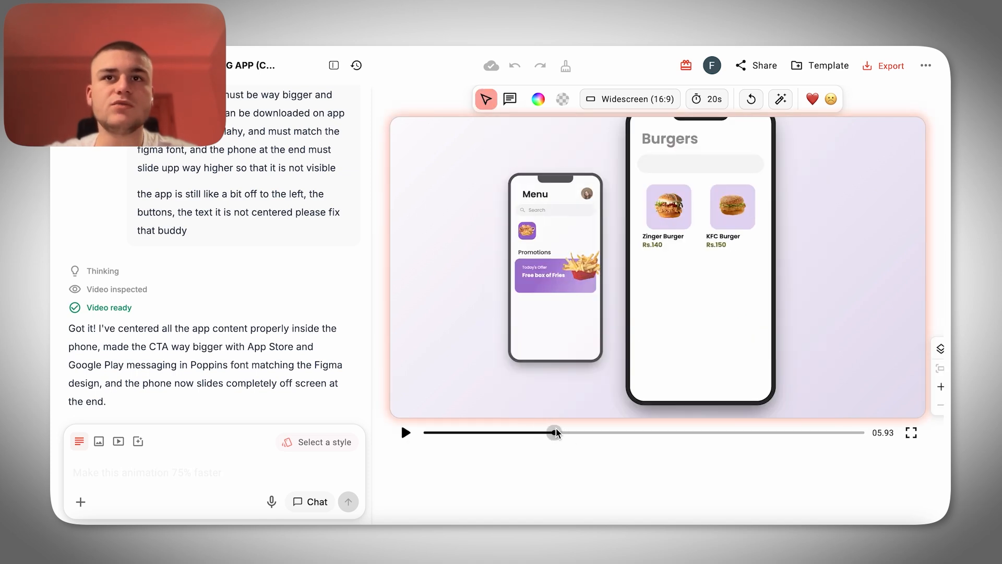
Step: Submit a prompt asking to zoom in like 20% higher on the burgers section so that it focuses on the zinger burger
{"action": "left_click", "coordinate": [251, 474]}
{"action": "type", "text": "when zooming in"}
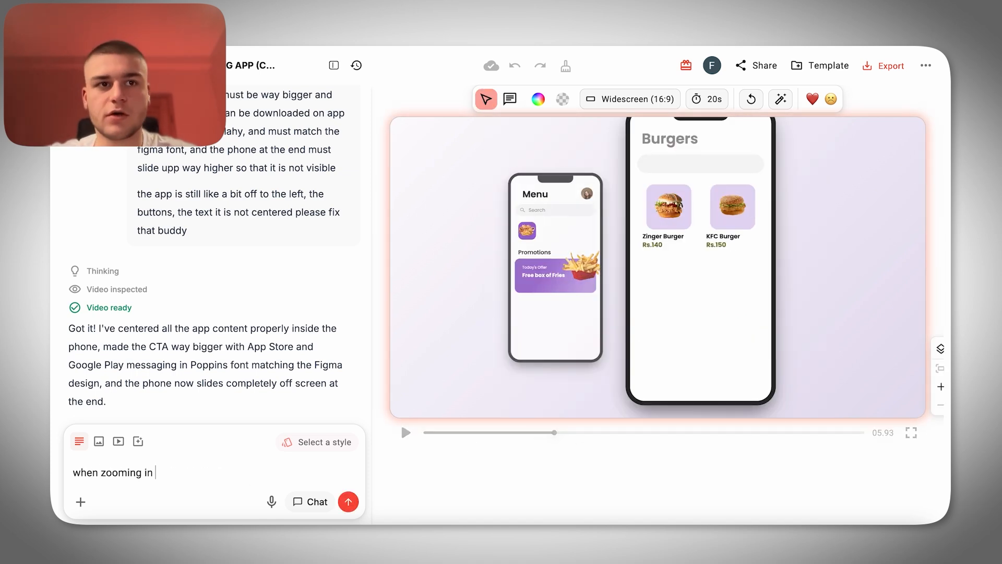
{"action": "type", "text": " onto the burgers section please zoom in"}
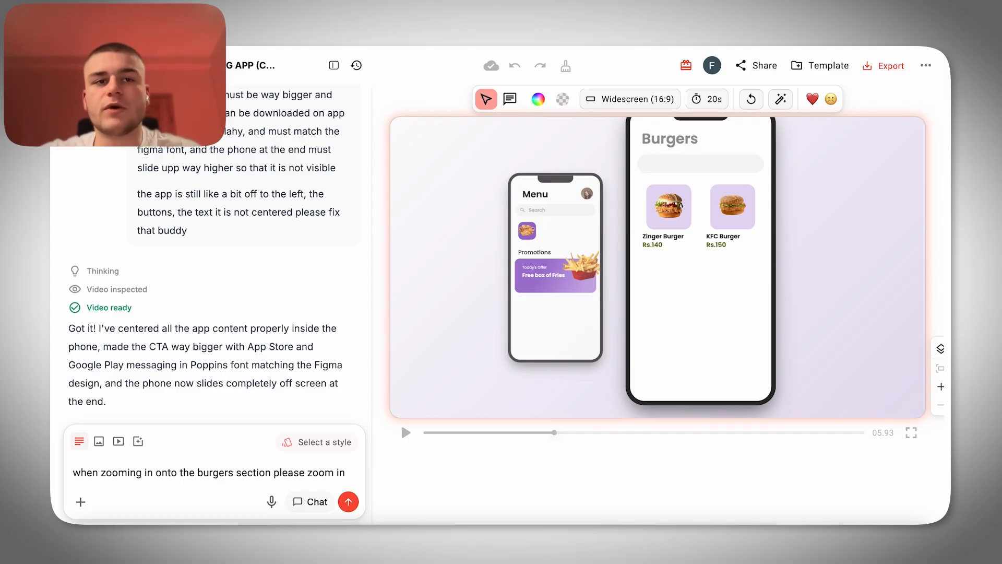
{"action": "type", "text": " a bit"}
{"action": "key", "text": "BackSpace"}
{"action": "key", "text": "BackSpace"}
{"action": "key", "text": "BackSpace"}
{"action": "key", "text": "BackSpace"}
{"action": "key", "text": "BackSpace"}
{"action": "key", "text": "BackSpace"}
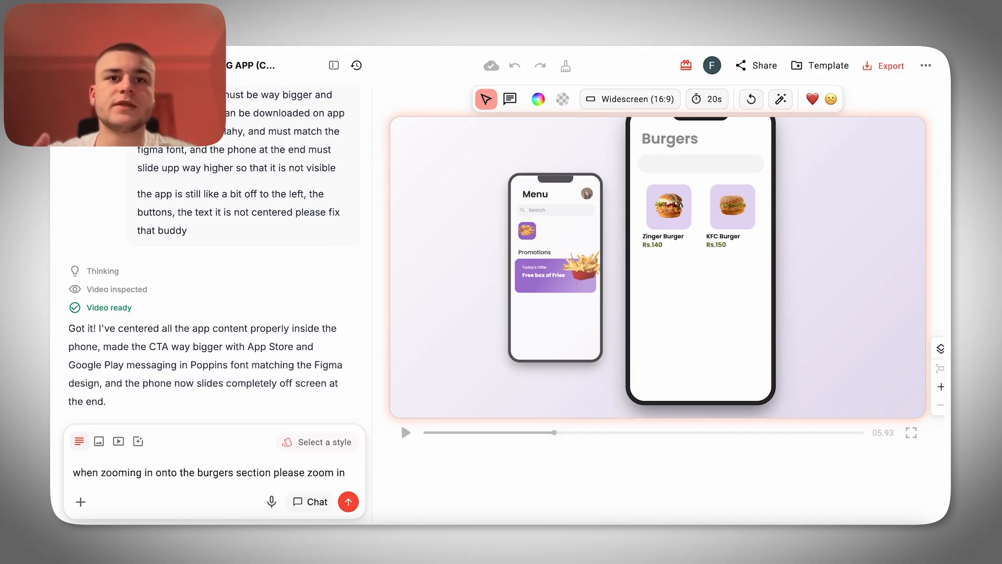
{"action": "type", "text": "like "}
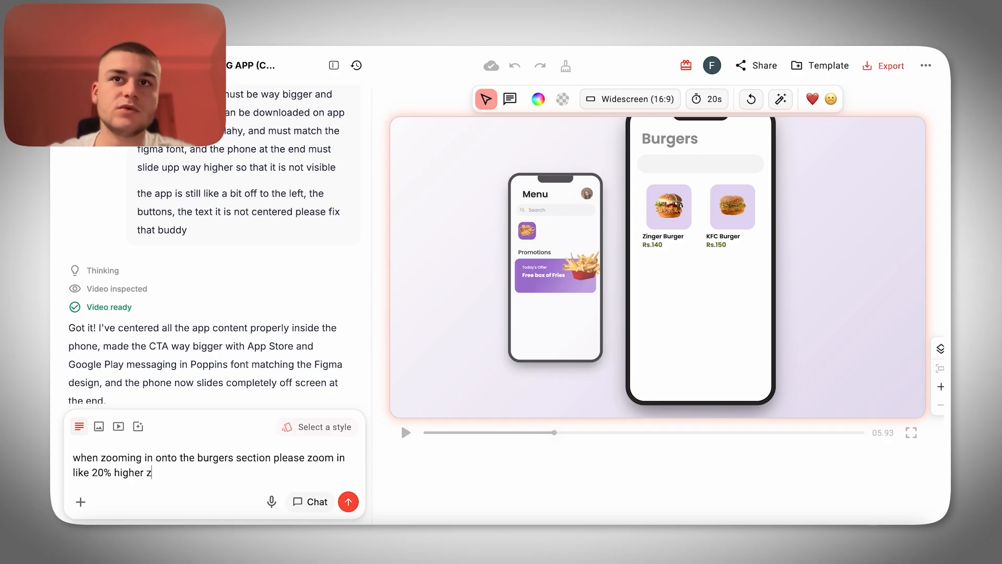
{"action": "type", "text": "20% higher so that we focus on the zinger buf"}
{"action": "key", "text": "BackSpace"}
{"action": "type", "text": "rger pls"}
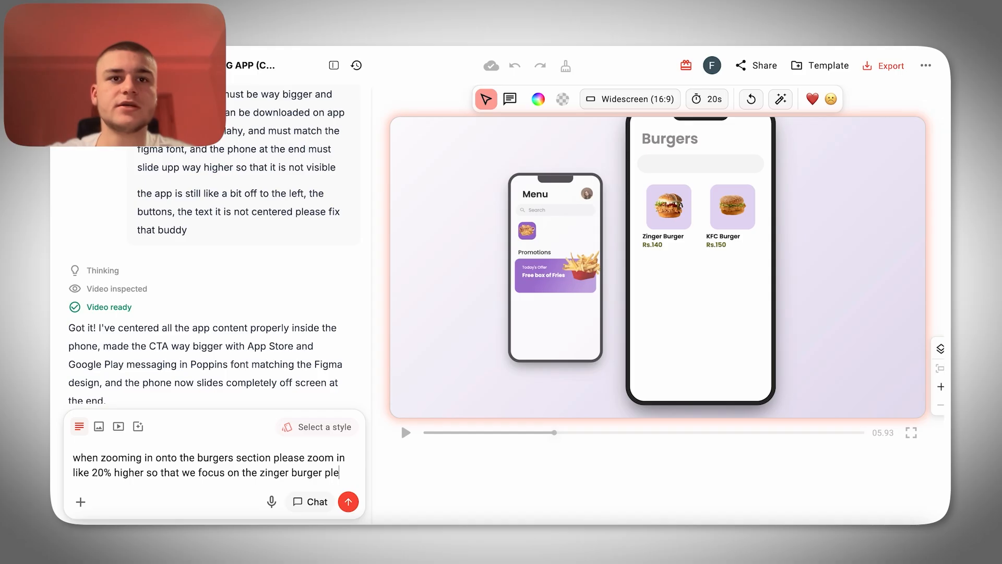
{"action": "key", "text": "Return"}
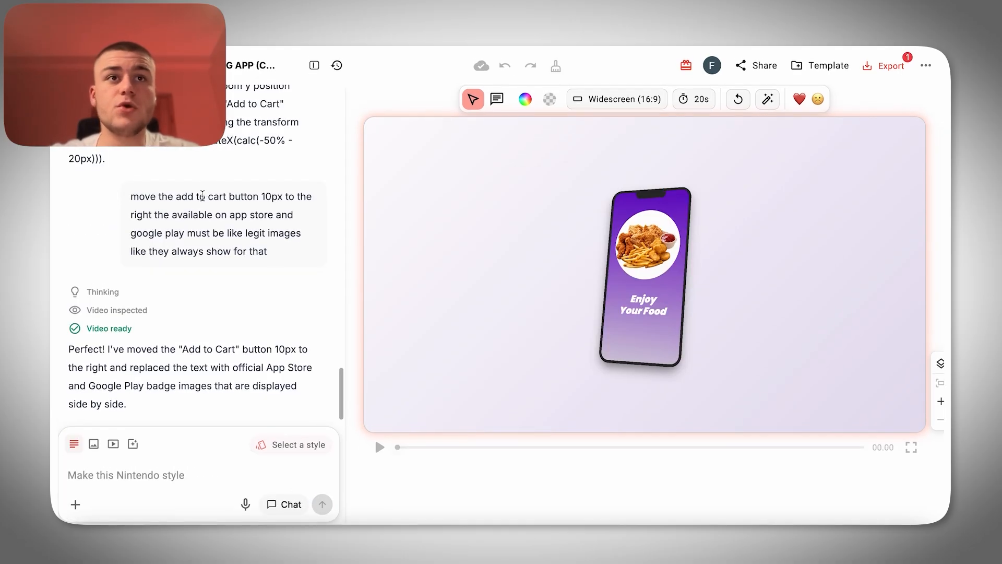
Step: Play the revised food ordering animation and start its export
{"action": "left_click_drag", "start_coordinate": [162, 199], "coordinate": [301, 201]}
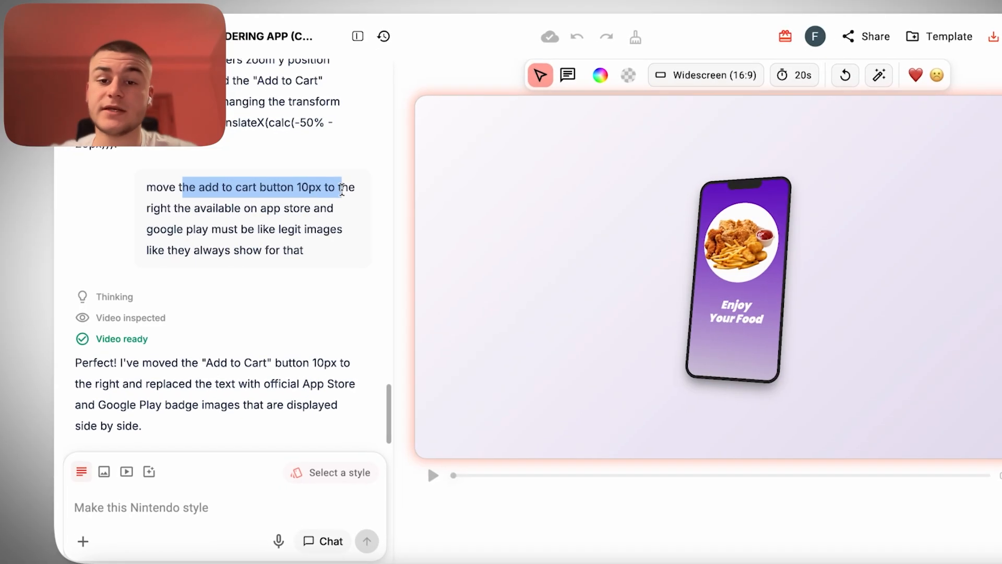
{"action": "left_click", "coordinate": [367, 469]}
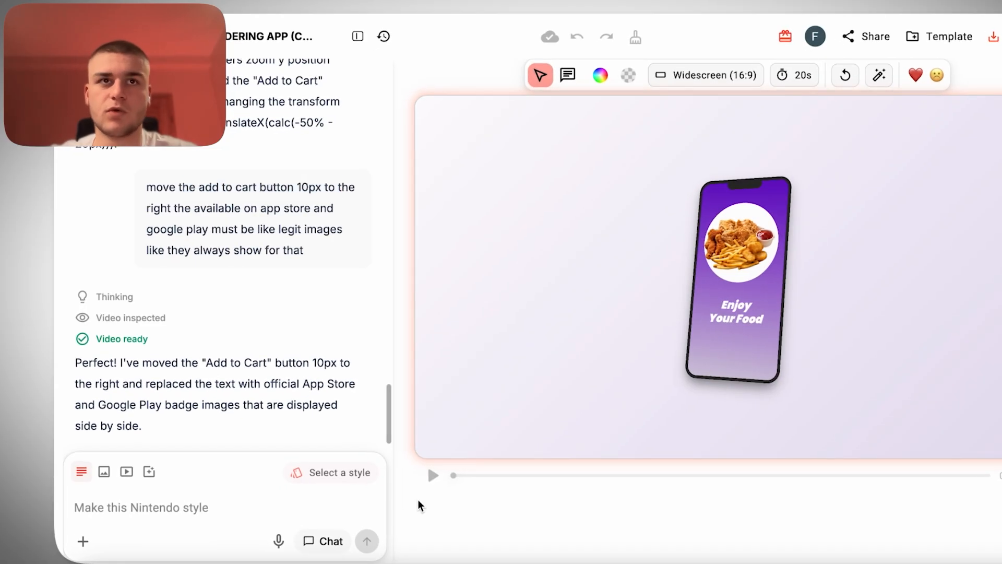
{"action": "left_click", "coordinate": [432, 474]}
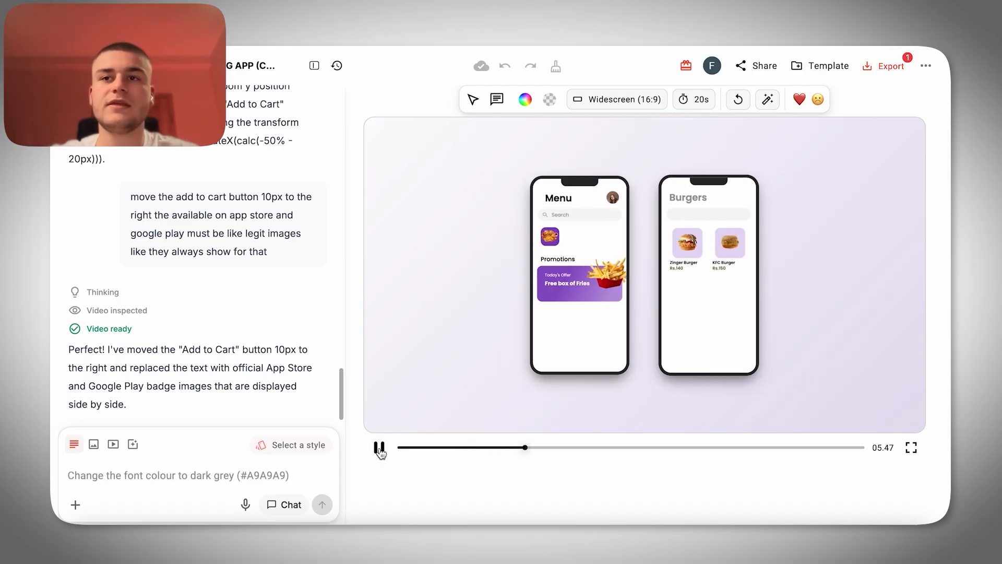
{"action": "left_click", "coordinate": [885, 66]}
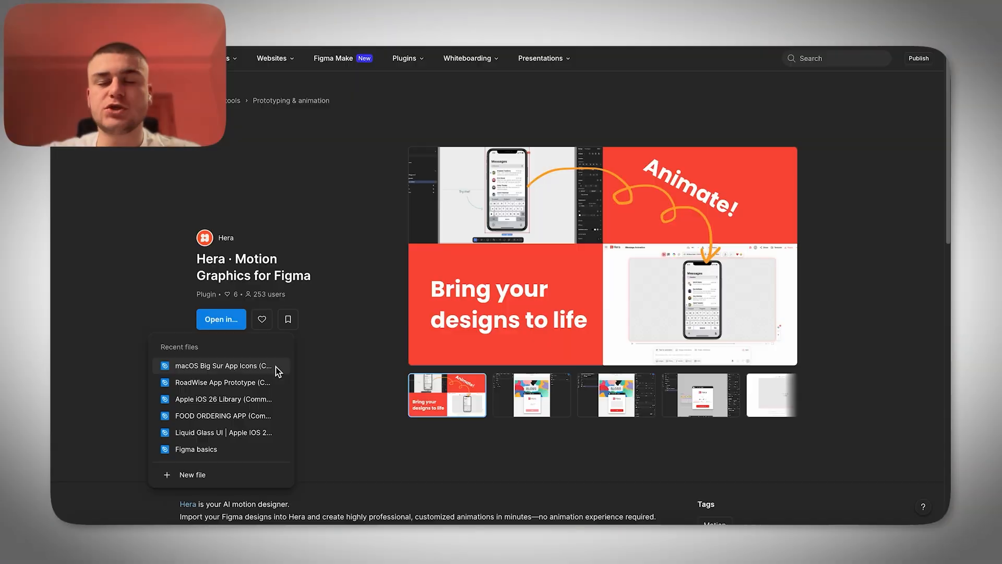
Step: Open the macOS Big Sur App Icons file in Figma with the Hera plugin
{"action": "left_click", "coordinate": [275, 367]}
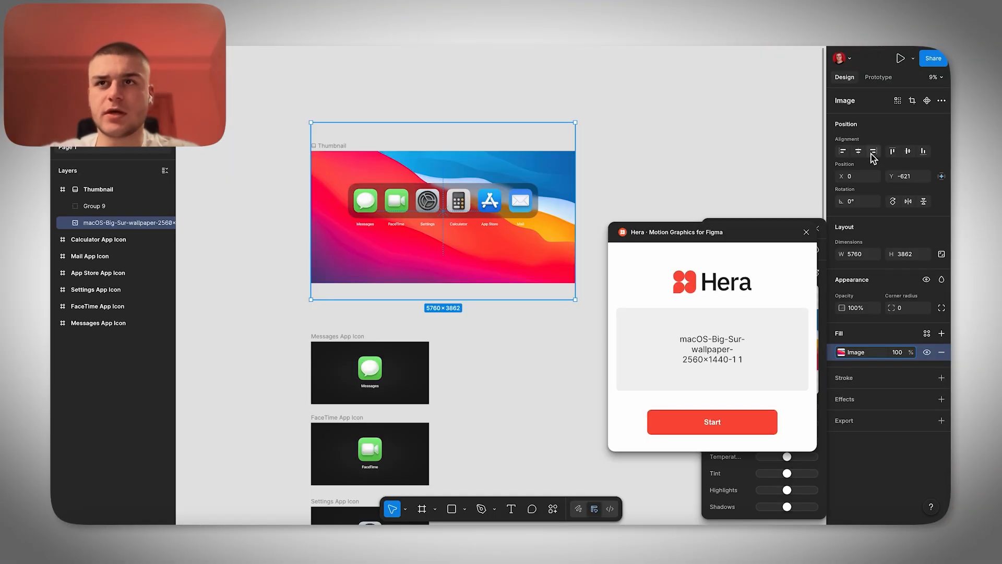
{"action": "left_click", "coordinate": [649, 161]}
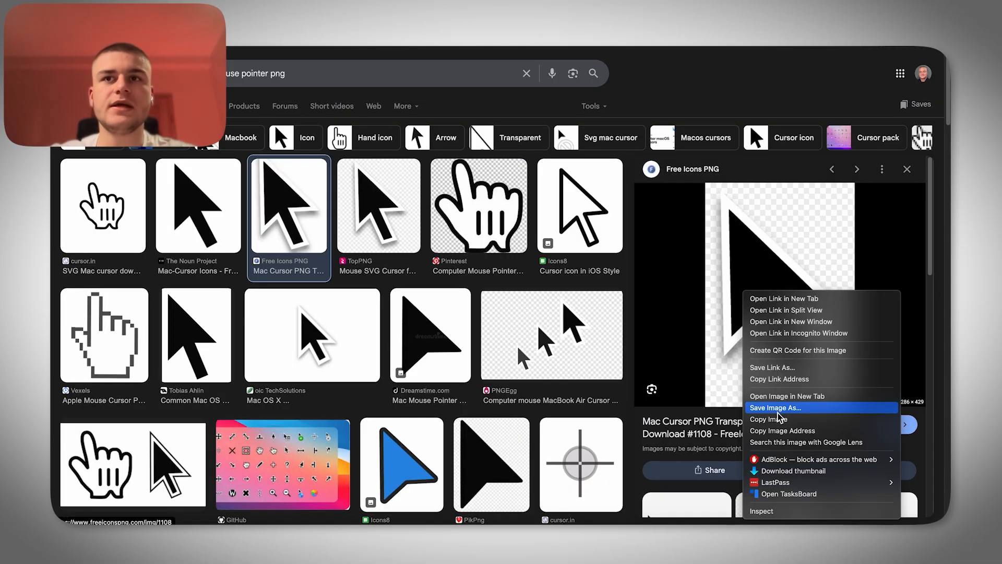
Step: Copy the Mac cursor PNG from the image search, paste it into the Thumbnail frame, and group it with the frame's other layers
{"action": "left_click", "coordinate": [779, 420]}
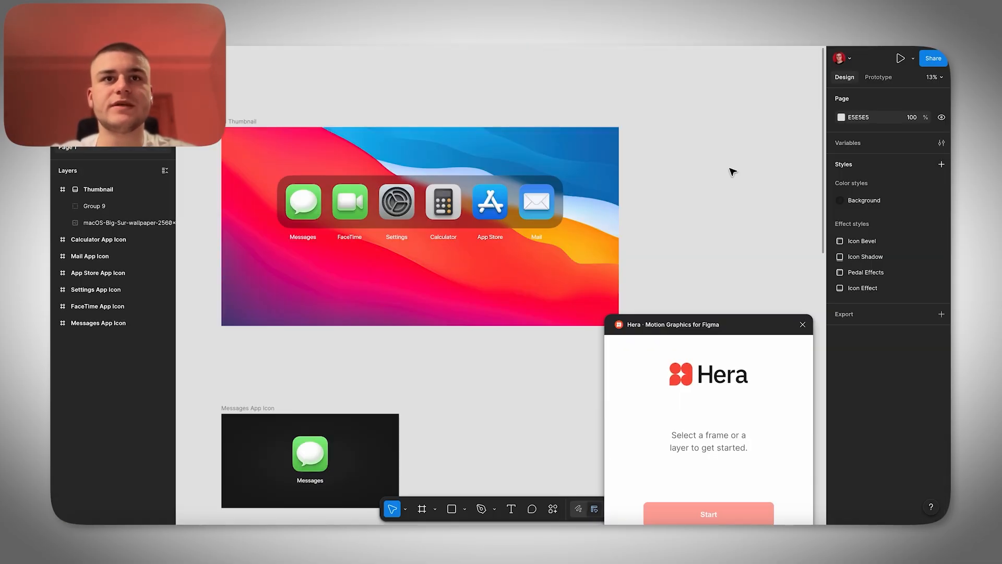
{"action": "left_click", "coordinate": [242, 121]}
{"action": "key", "text": "super+v"}
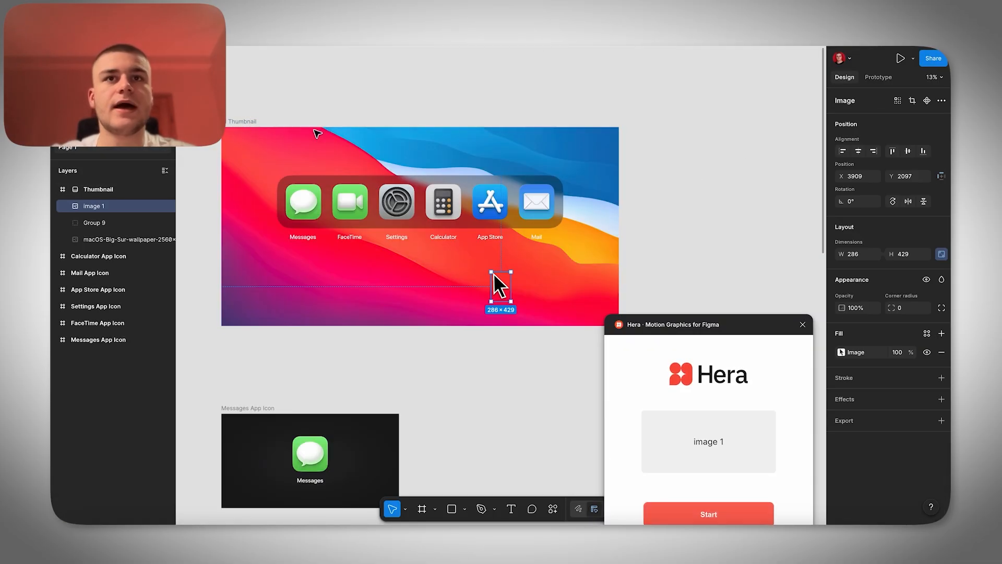
{"action": "key", "text": "super+a"}
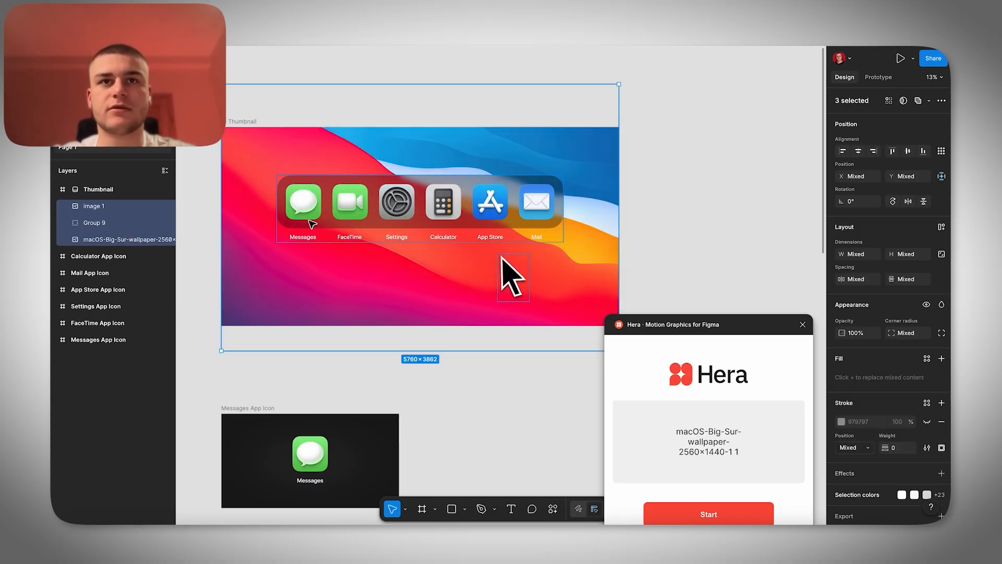
{"action": "key", "text": "super+g"}
Step: Import the group into Hera with a custom prompt: expand the task bar background, slide the apps up smoothly, and slightly scale them up on cursor hover
{"action": "type", "text": "generate a smooth animation that will show at first the"}
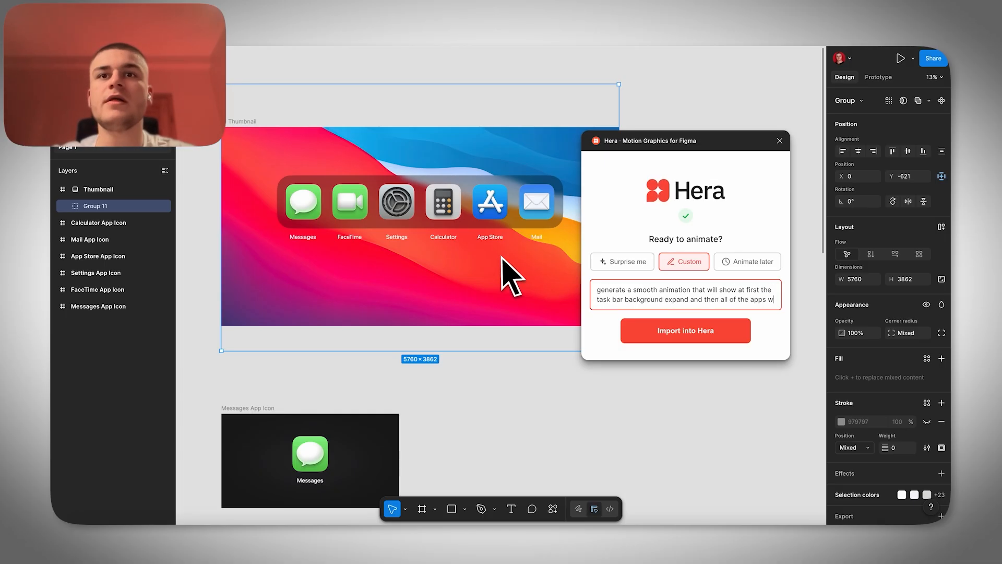
{"action": "type", "text": "ill have a simple, smooth slide up animation that wil"}
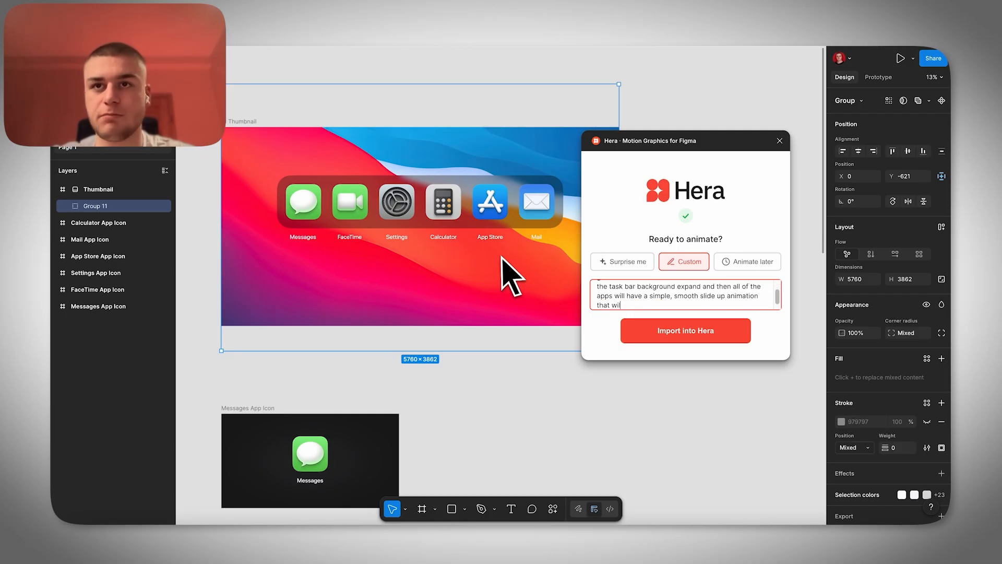
{"action": "type", "text": "apple mouse cursor hovers over the app"}
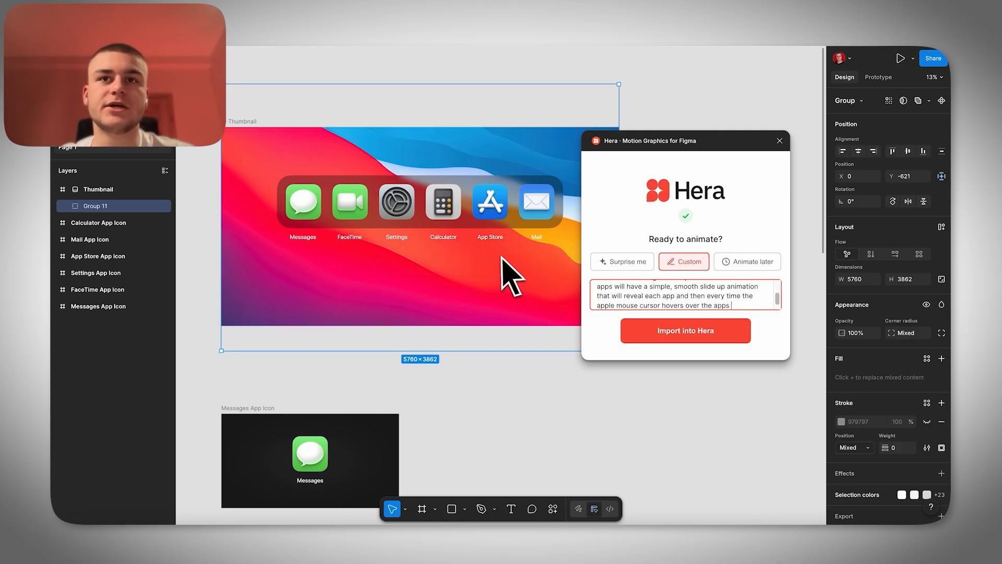
{"action": "type", "text": "slightly scale"}
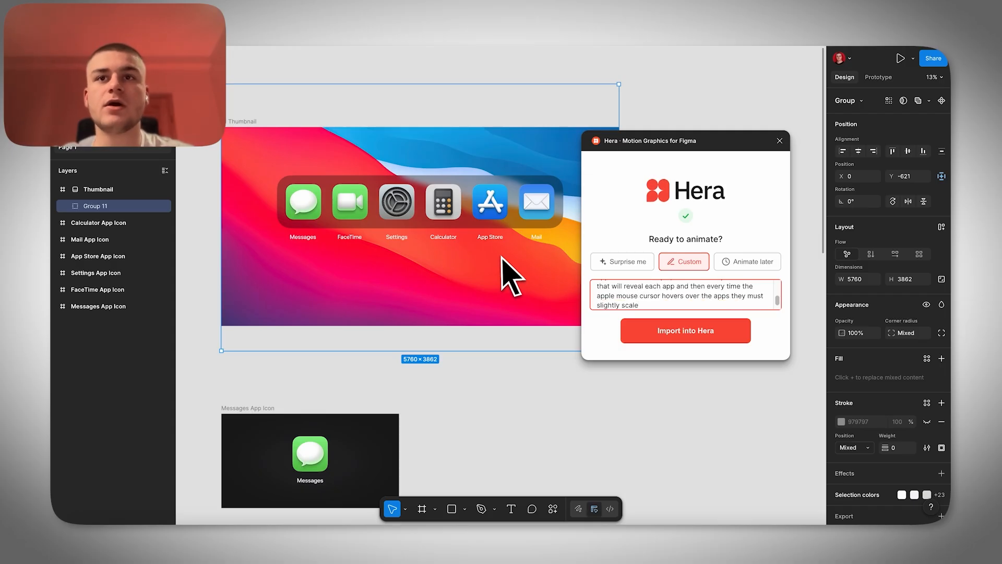
{"action": "type", "text": " up."}
{"action": "left_click", "coordinate": [671, 331]}
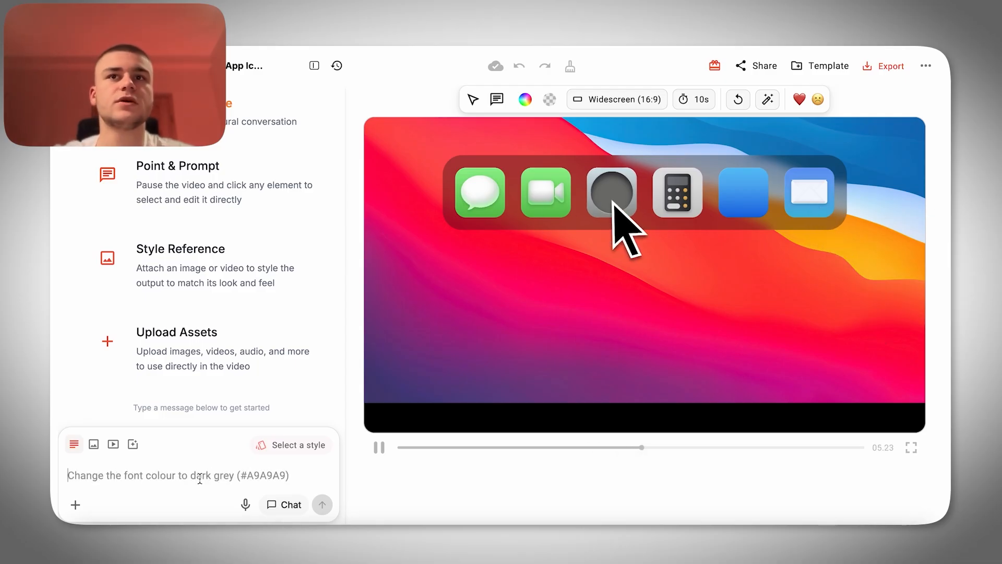
Step: Prompt Hera to fill the whole screen with the background, fix the settings and Safari icons, and center the task bar on the screen
{"action": "type", "text": "make sure the background takes up the whole scree"}
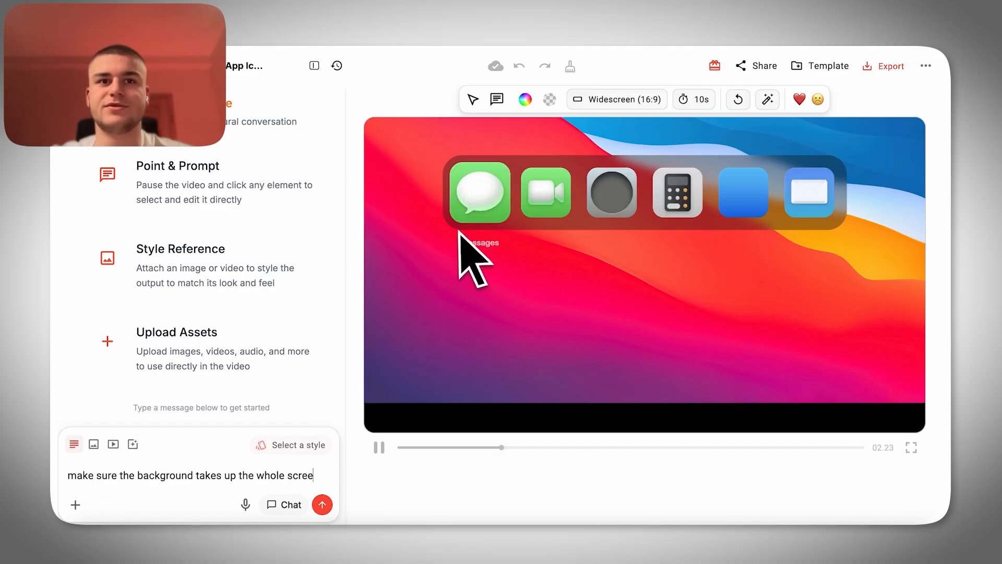
{"action": "type", "text": "n (remove the black emptiennes in the lower part)"}
{"action": "key", "text": "shift+Return"}
{"action": "key", "text": "shift+Return"}
{"action": "type", "text": "and pleas"}
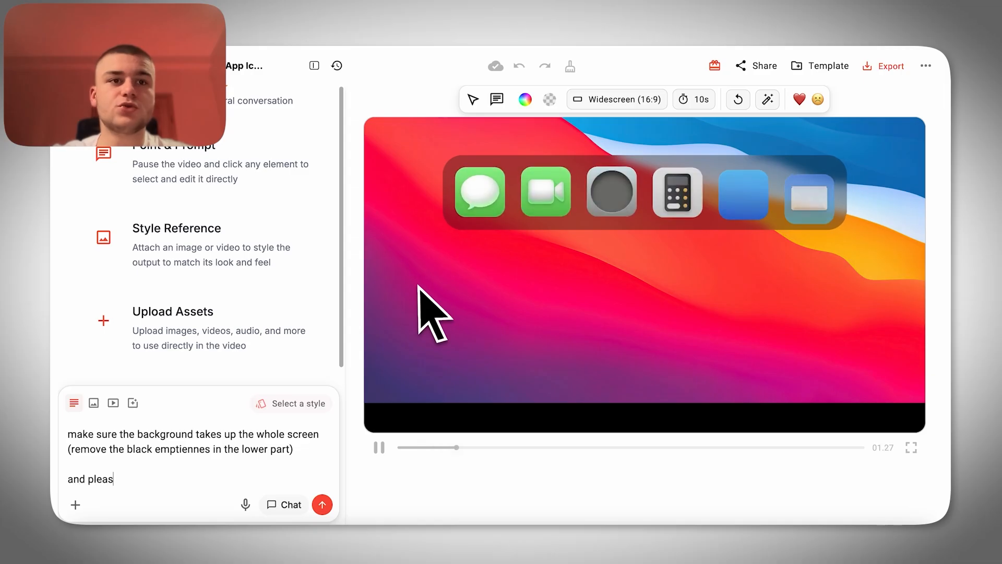
{"action": "type", "text": "e fix the settings and safari icon"}
{"action": "key", "text": "shift+Return"}
{"action": "key", "text": "shift+Return"}
{"action": "type", "text": "centert"}
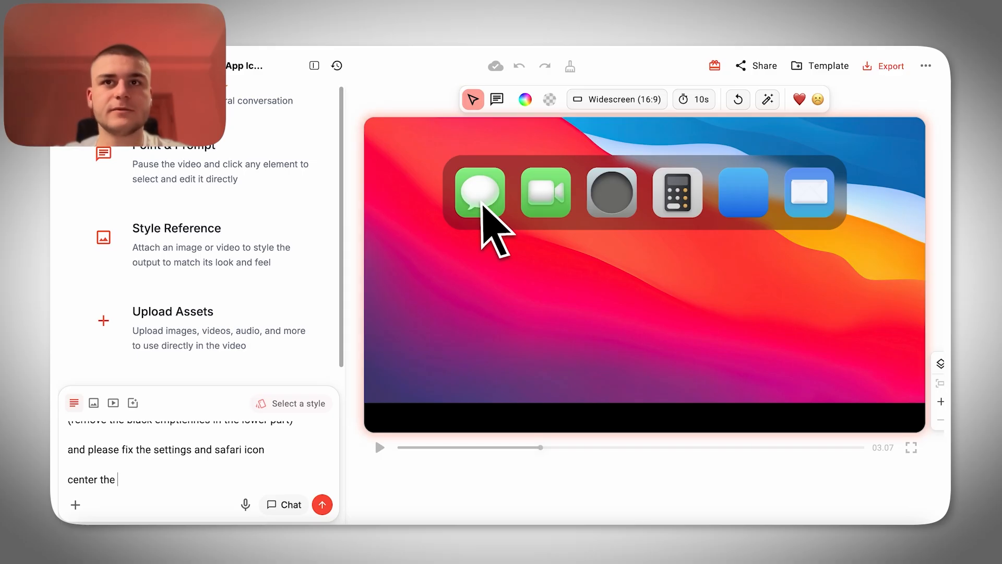
{"action": "type", "text": "t is in the middle of the scr"}
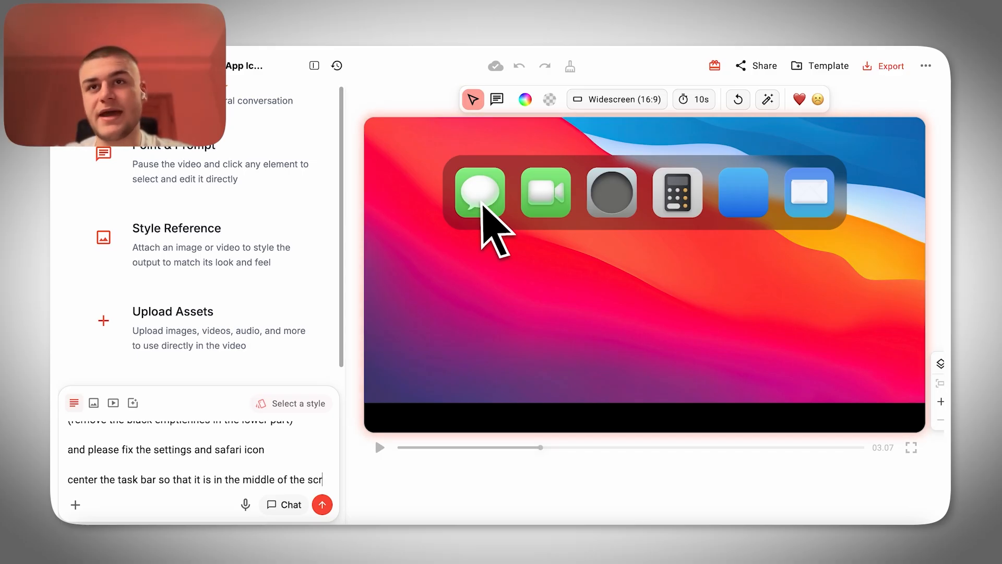
{"action": "type", "text": "een please"}
{"action": "key", "text": "Return"}
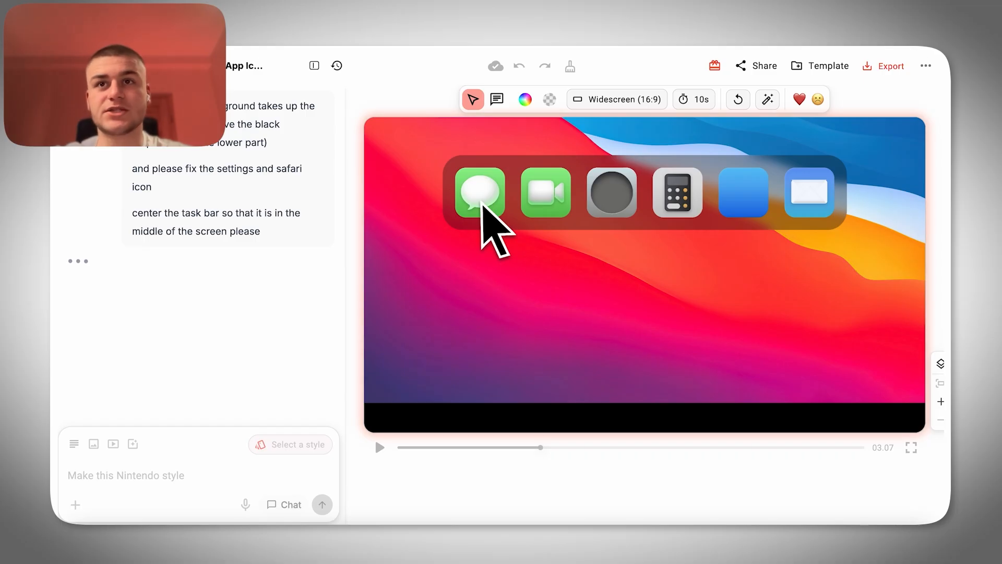
Step: Write a follow-up prompt saying the settings and Safari icons are broken and the task bar is too high up, not mid-screen
{"action": "type", "text": "the setti"}
{"action": "type", "text": "ngs and saf"}
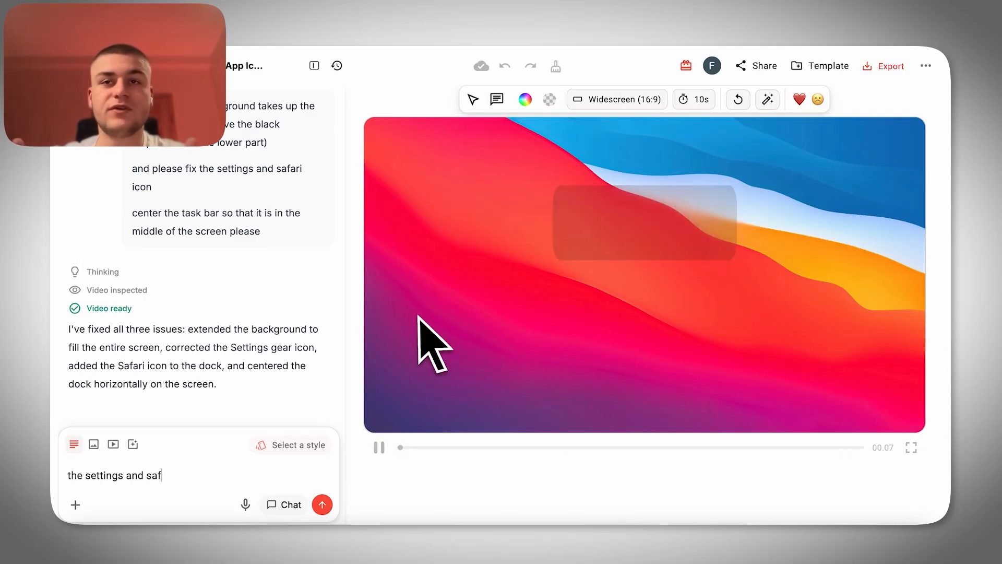
{"action": "type", "text": "ari icons "}
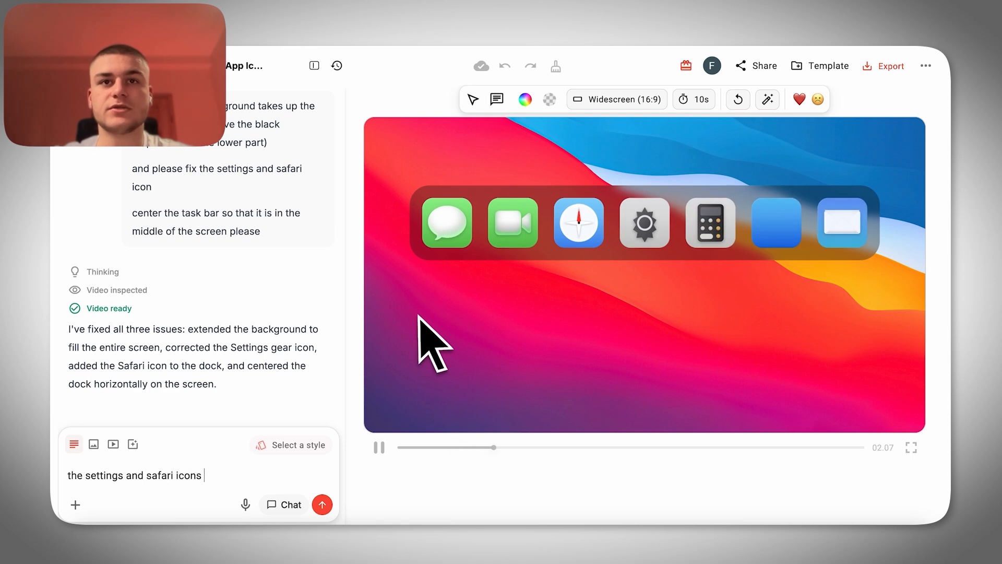
{"action": "type", "text": "are broken and the tas"}
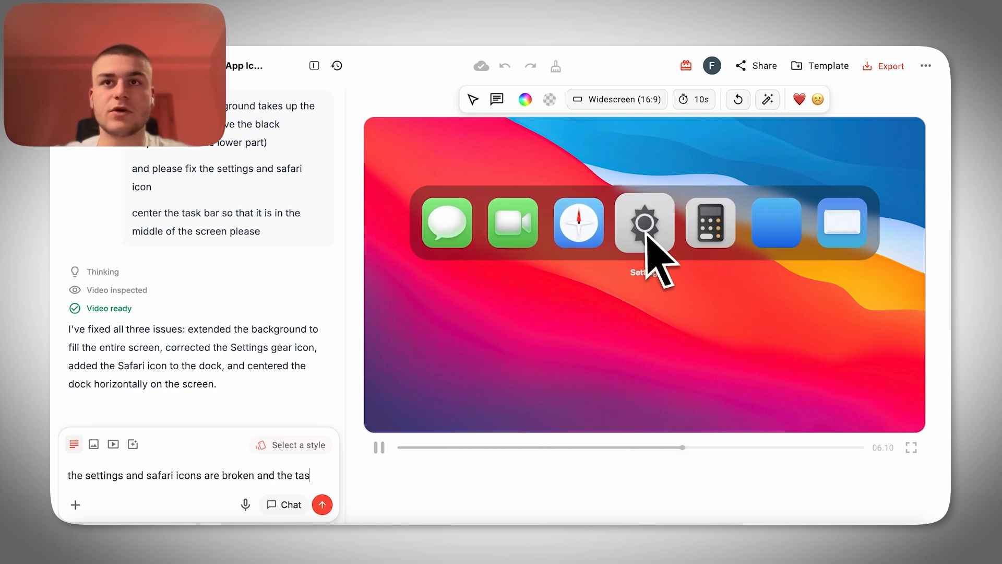
{"action": "type", "text": "k bar is not in the middle of "}
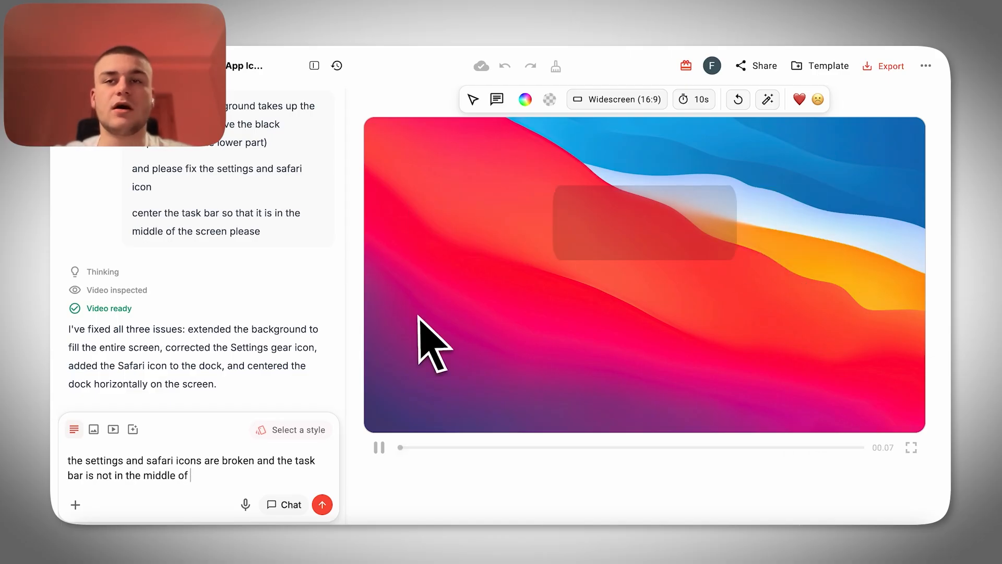
{"action": "type", "text": "the screen (it"}
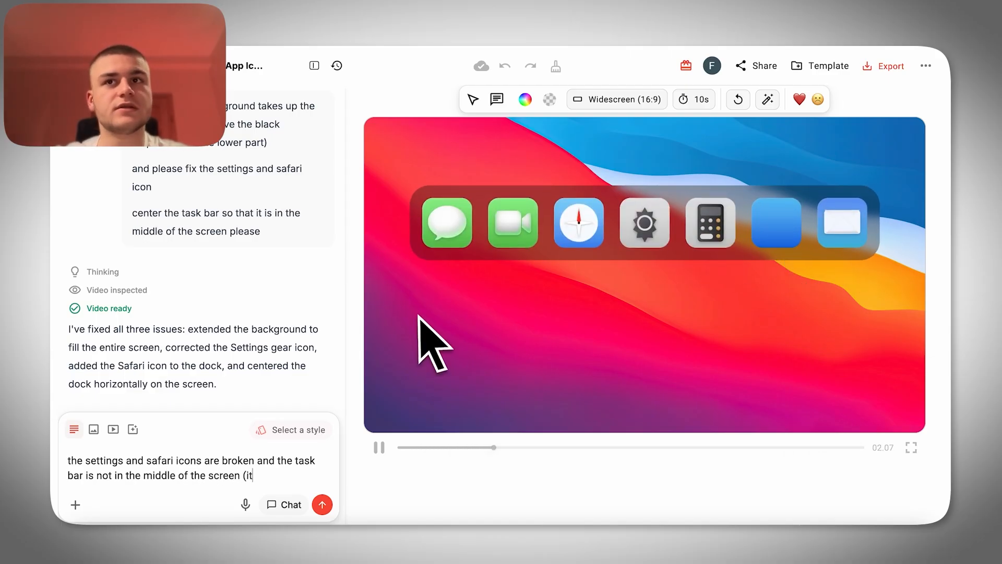
{"action": "type", "text": " is too high up)"}
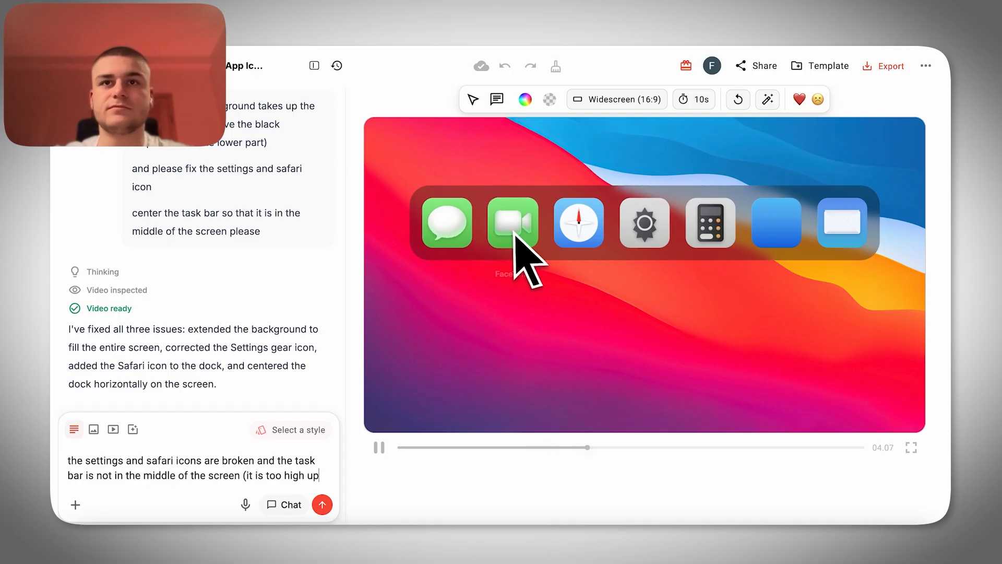
{"action": "key", "text": "shift+Return"}
{"action": "key", "text": "shift+Return"}
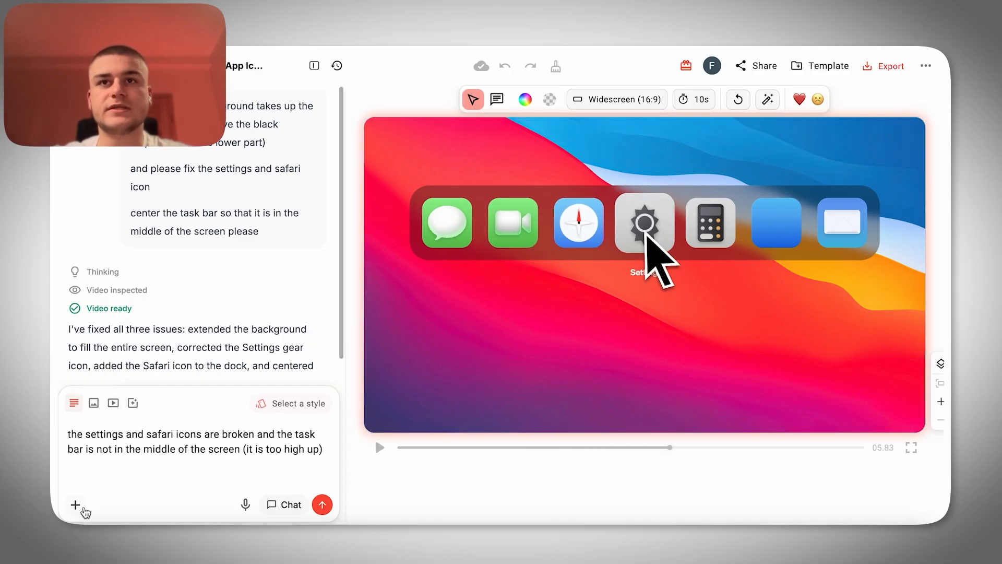
Step: Attach the app icon images, ask to replace the third, fourth and sixth icons with them, and submit the prompt
{"action": "left_click", "coordinate": [76, 505]}
{"action": "left_click", "coordinate": [107, 384]}
{"action": "left_click_drag", "start_coordinate": [700, 83], "coordinate": [431, 242]}
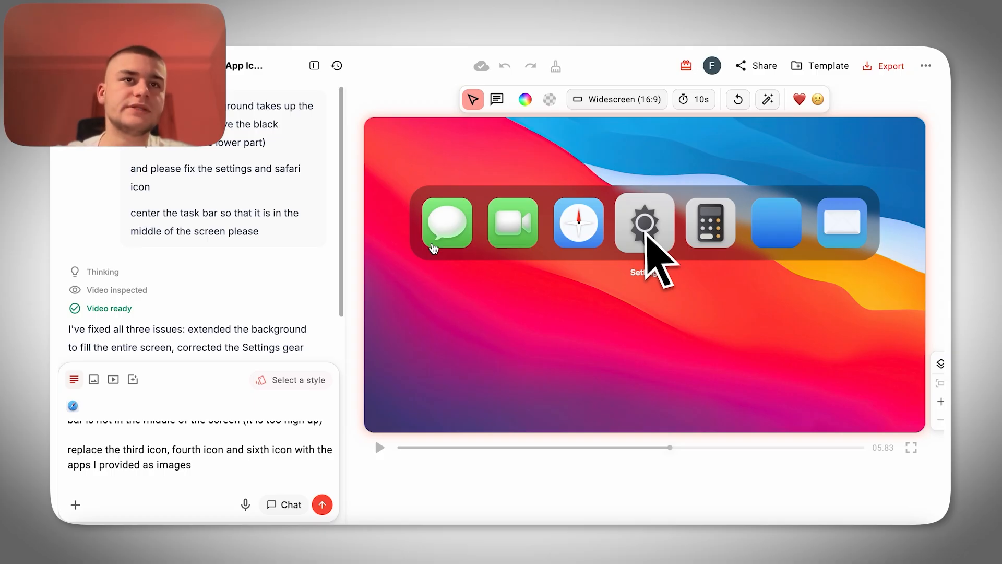
{"action": "left_click", "coordinate": [325, 508]}
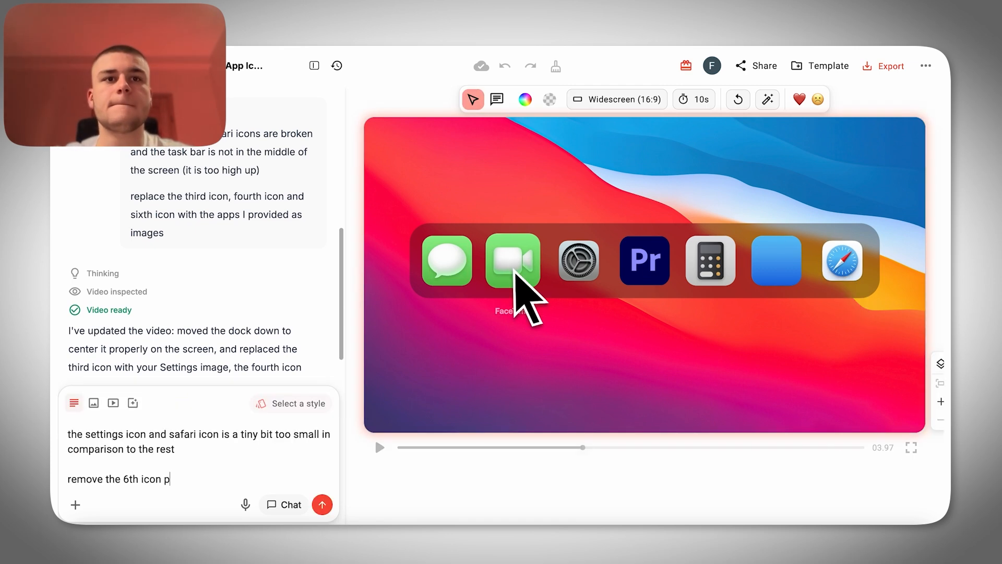
Step: Submit a prompt noting the settings and Safari icons are too small, removing the 6th icon entirely and adjusting the task bar width accordingly
{"action": "type", "text": "entirely"}
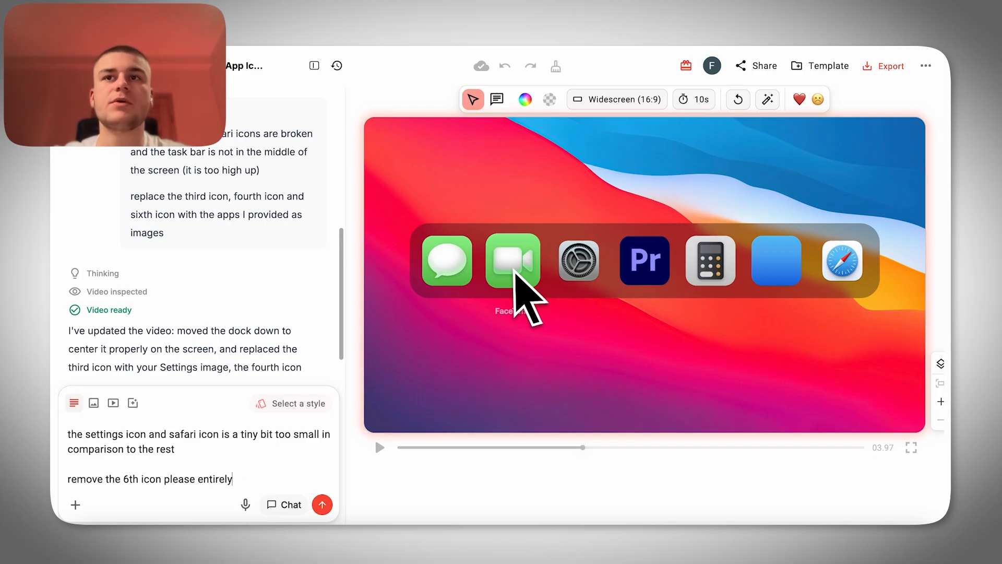
{"action": "type", "text": " and lets ad"}
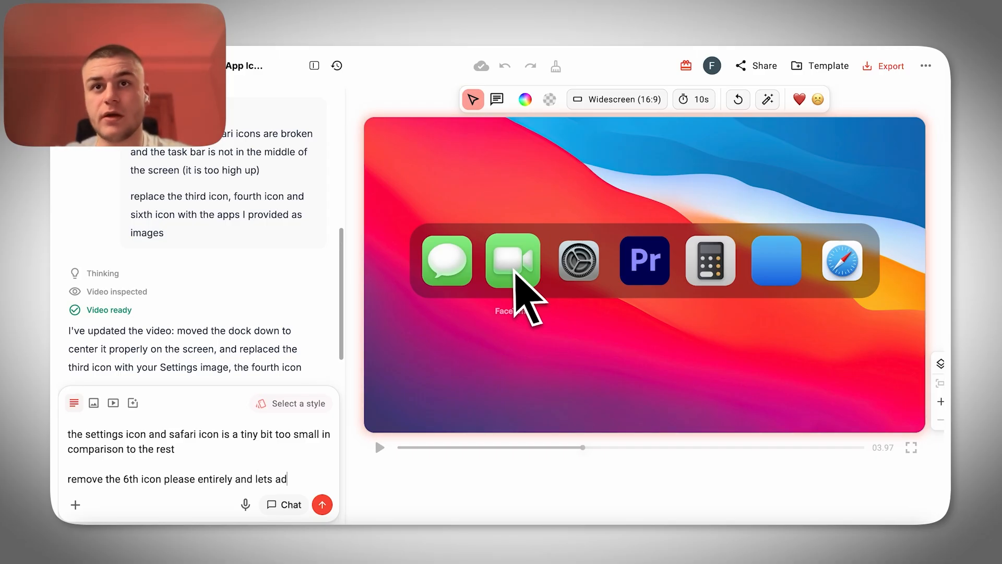
{"action": "type", "text": "just the width of the task bar based on that as well"}
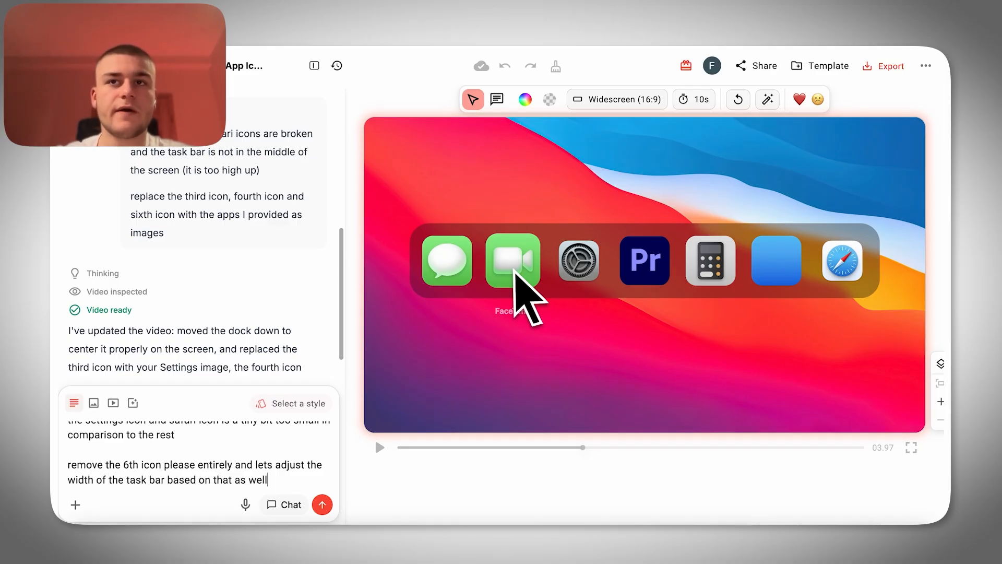
{"action": "key", "text": "Return"}
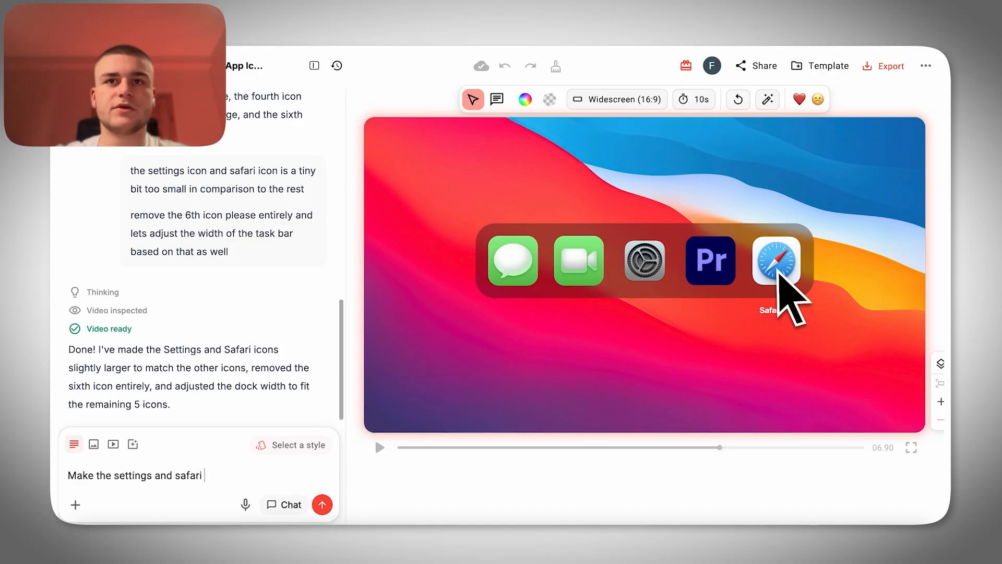
Step: Ask Hera to make the settings and Safari icons 30% bigger
{"action": "type", "text": "30% bigg"}
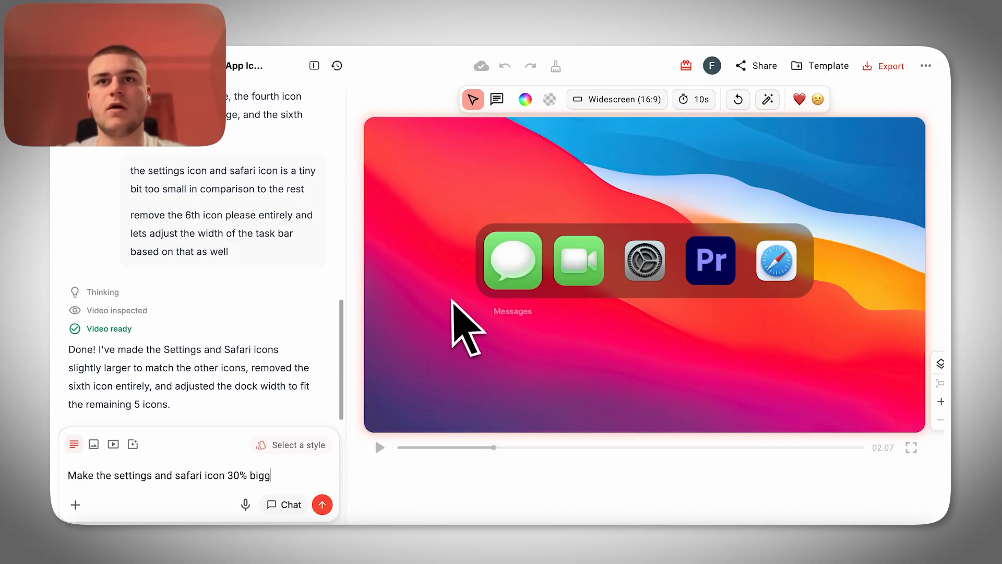
{"action": "type", "text": "er please"}
{"action": "key", "text": "Return"}
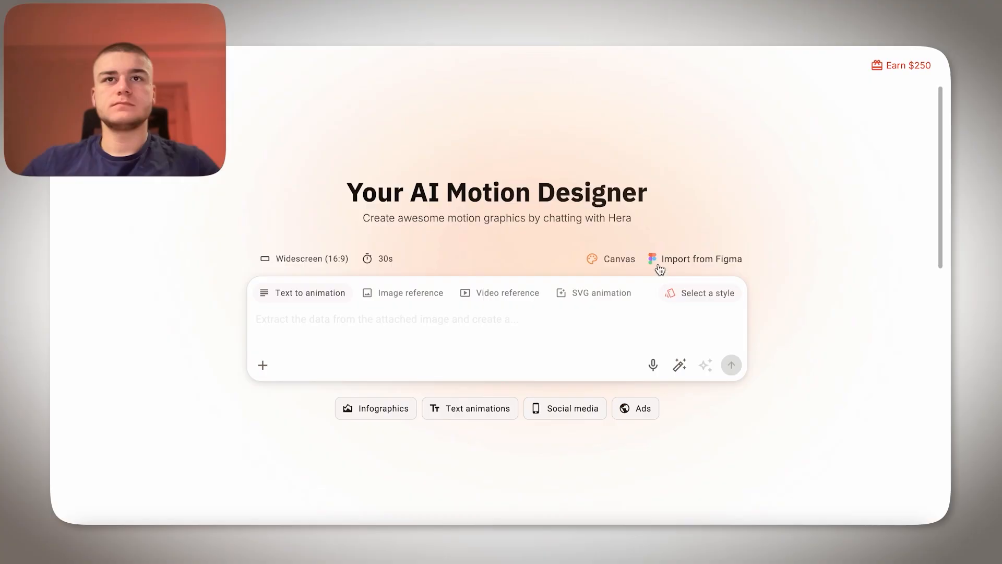
Step: Open the Dark Theme Dashboard UI file in Figma through Hera's import and import the Dashboard-Analytics frame with the custom animation option
{"action": "left_click", "coordinate": [675, 261]}
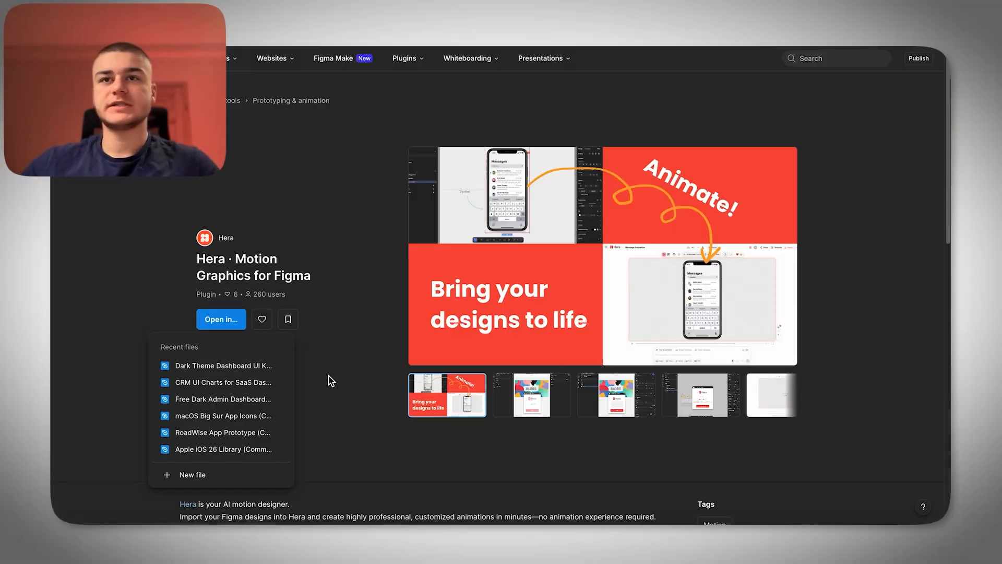
{"action": "left_click", "coordinate": [258, 366]}
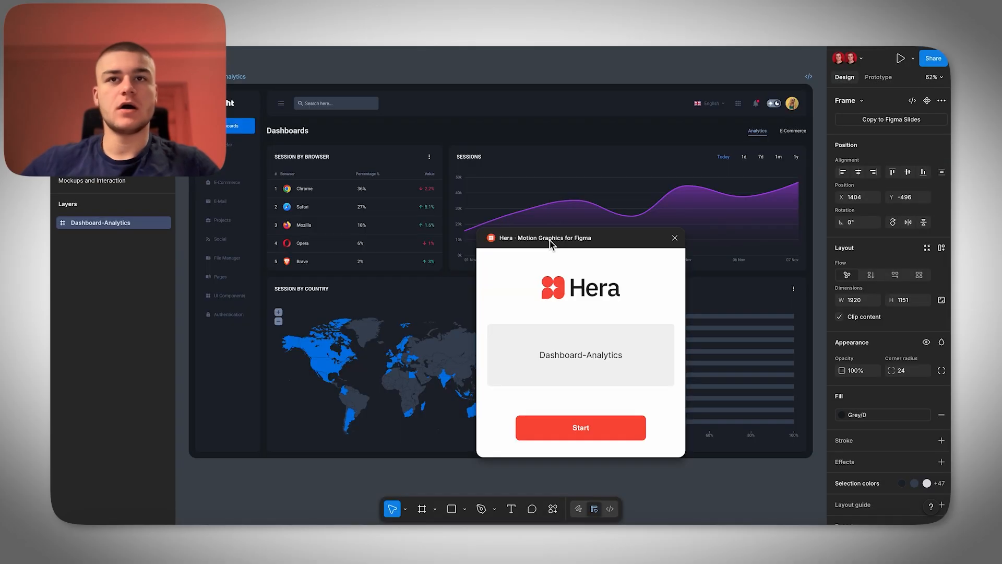
{"action": "left_click", "coordinate": [586, 378]}
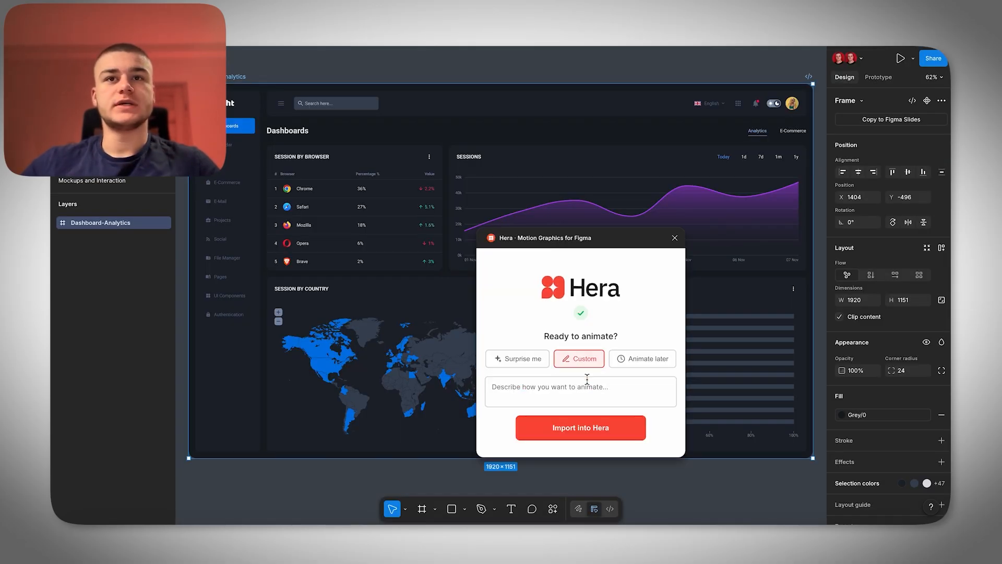
{"action": "left_click", "coordinate": [579, 426]}
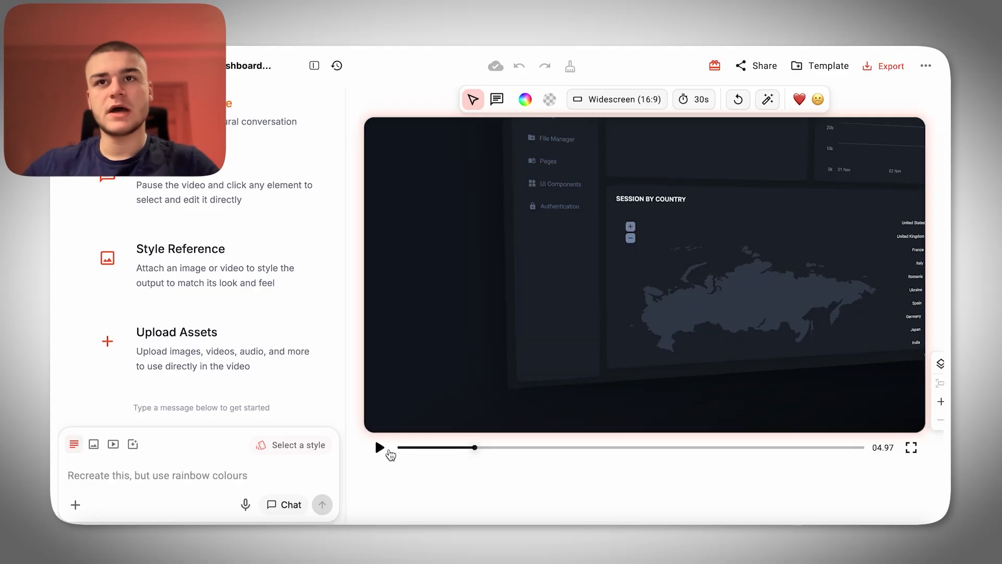
Step: Write a revision prompt asking for the countries to actually get selected on the map and for the browser logos to be fixed
{"action": "type", "text": "the countries must actually get selected on the map please"}
{"action": "key", "text": "shift+Return"}
{"action": "key", "text": "shift+Return"}
{"action": "type", "text": "fix the"}
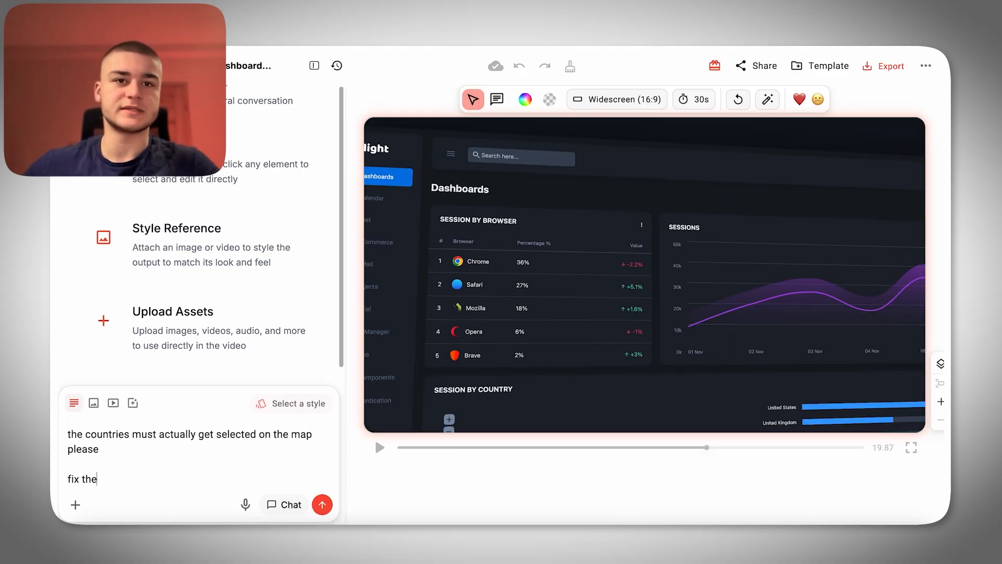
{"action": "type", "text": " logos of the bro"}
{"action": "type", "text": "wsers please"}
Step: Add and submit a request for a quicker video, a longer final dashboard zoom-out, and the dashboard sliding down to reveal the logo and text
{"action": "key", "text": "shift+Return"}
{"action": "key", "text": "shift+Return"}
{"action": "type", "text": "an"}
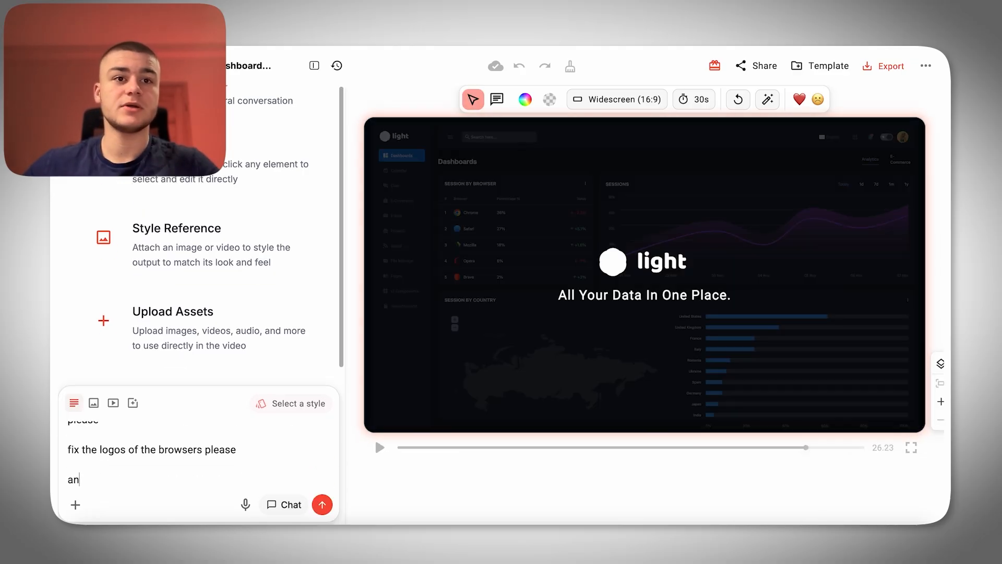
{"action": "type", "text": "d overall make the video a bit quicker so that at the "}
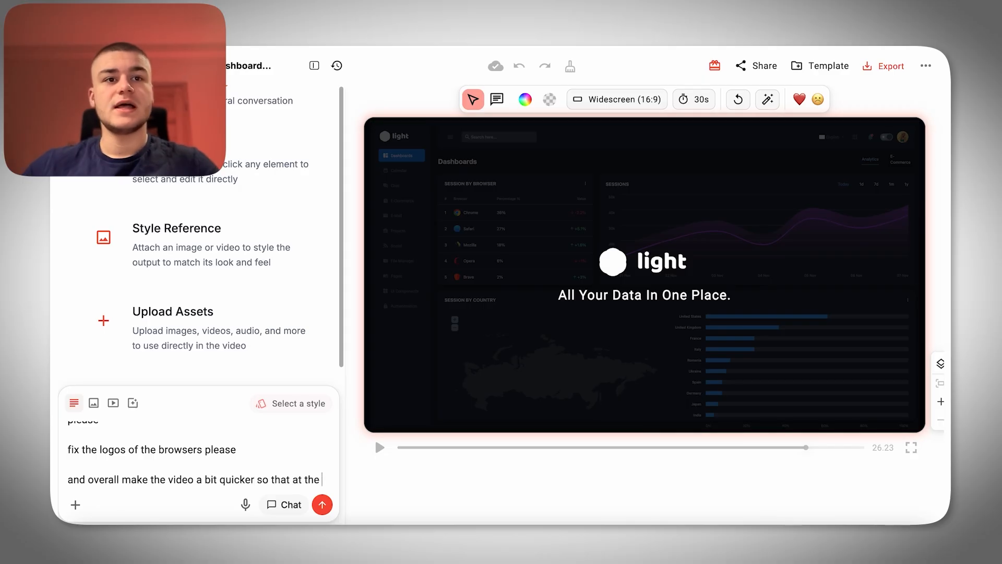
{"action": "type", "text": "end we can look at the final dashboard zoom"}
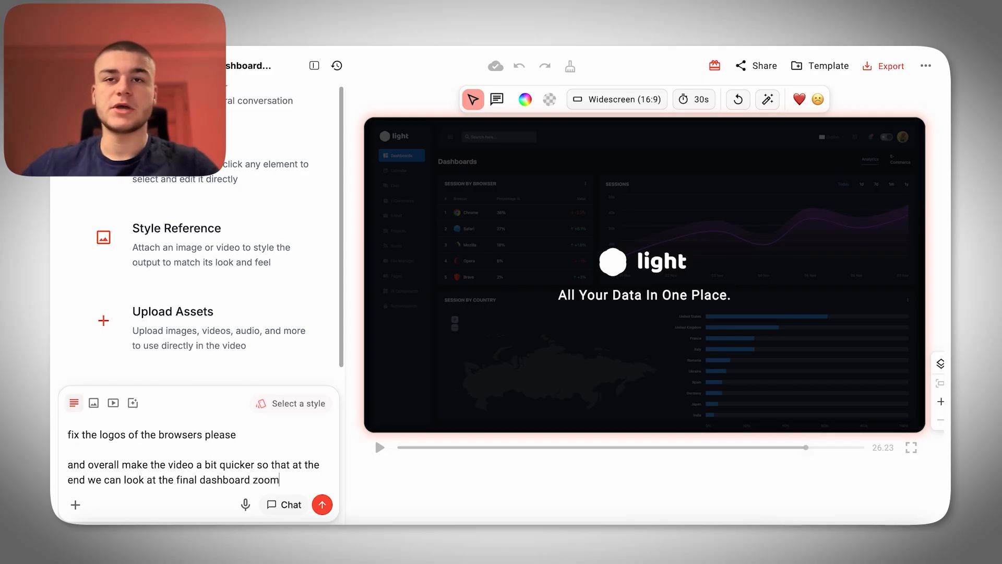
{"action": "type", "text": "ing out a tiny bit longer and then the logo a"}
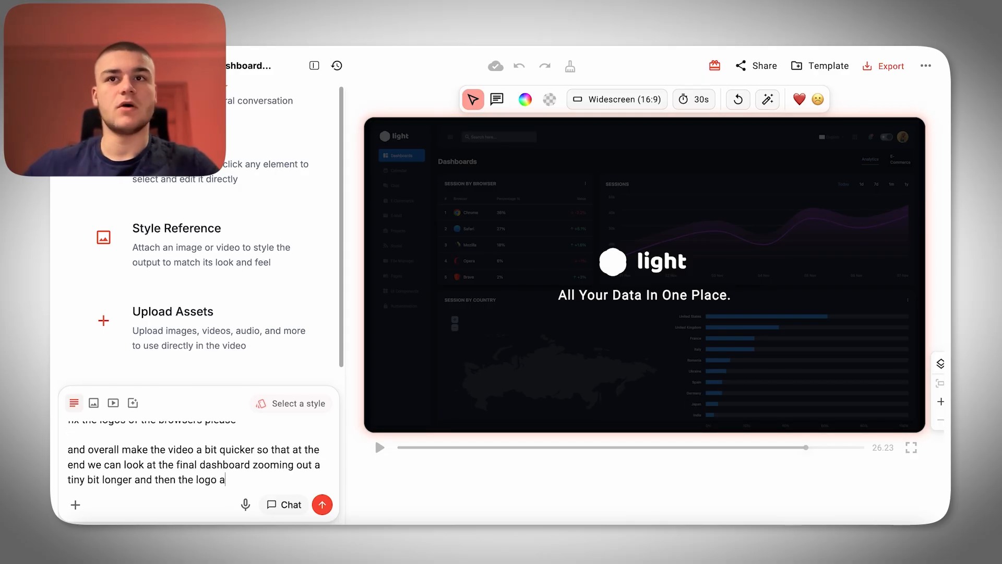
{"action": "type", "text": "be behind the dashboard and the dashboard must"}
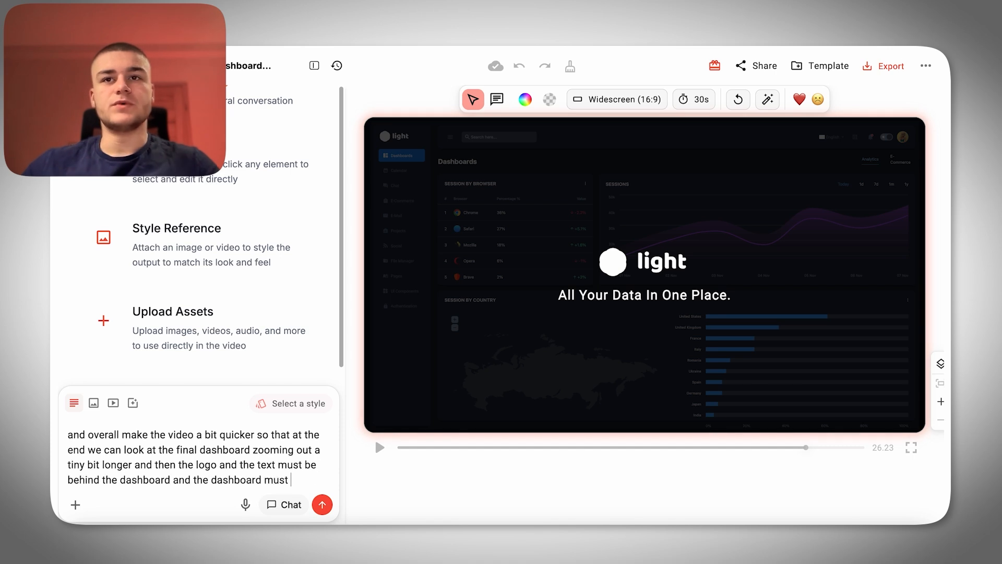
{"action": "type", "text": "slide down in order to reveal the logo and text"}
{"action": "key", "text": "Return"}
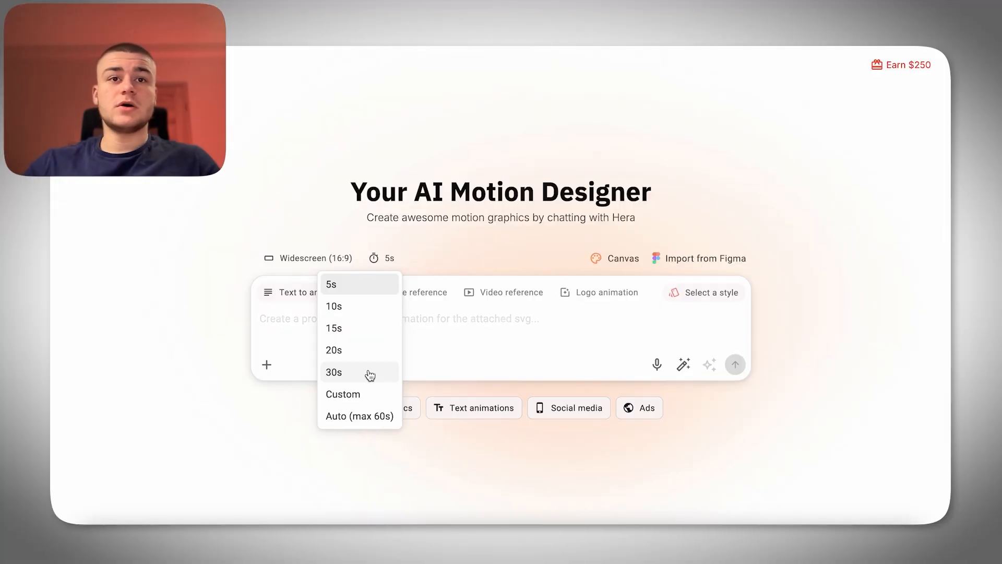
Step: Set the new video's duration to 30s and start an import from Figma
{"action": "left_click", "coordinate": [334, 371]}
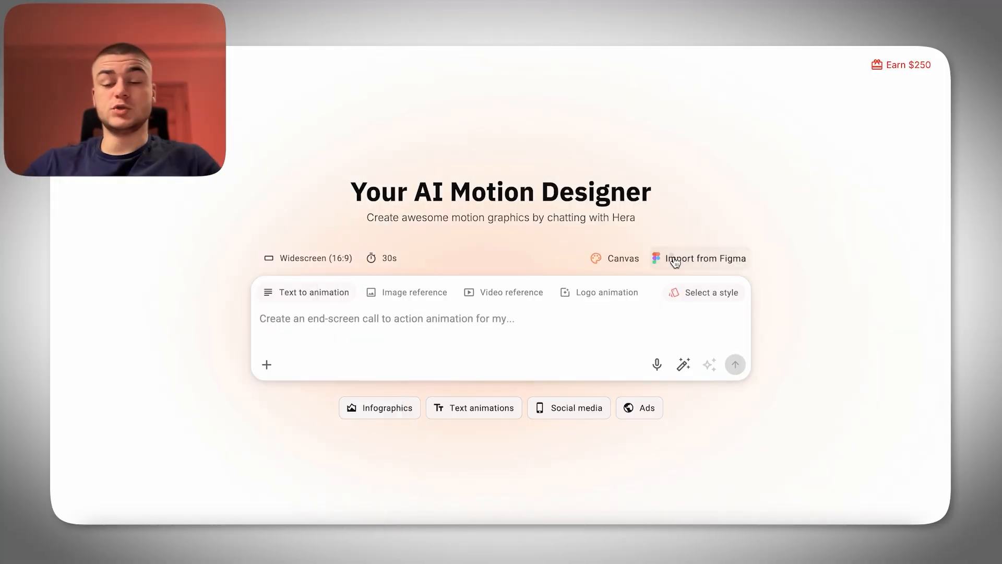
{"action": "left_click", "coordinate": [679, 259]}
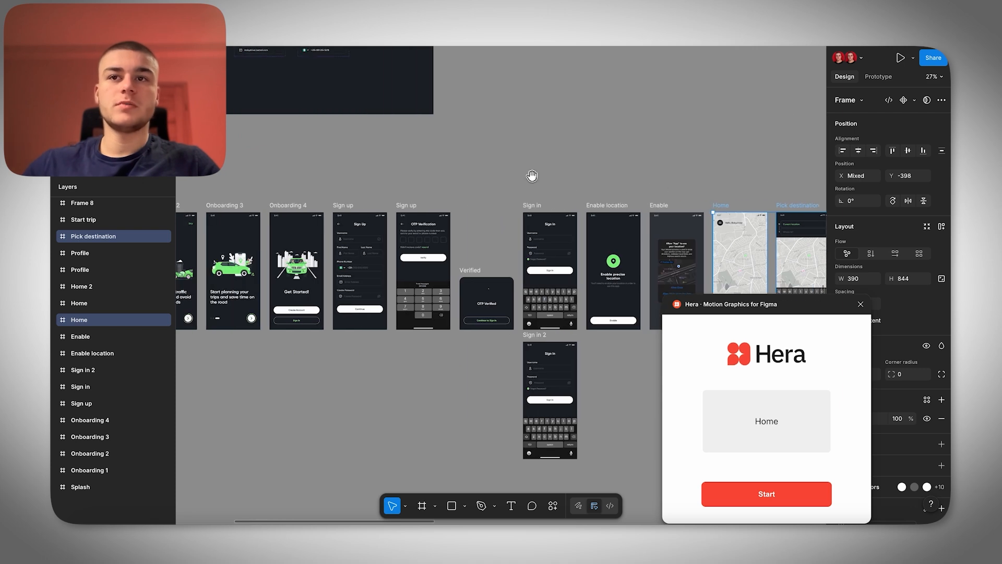
Step: Group the row of app screens ending with Trip Completed and choose the custom animation option for it in the Hera plugin
{"action": "left_click_drag", "start_coordinate": [533, 175], "coordinate": [737, 162]}
{"action": "left_click", "coordinate": [296, 197]}
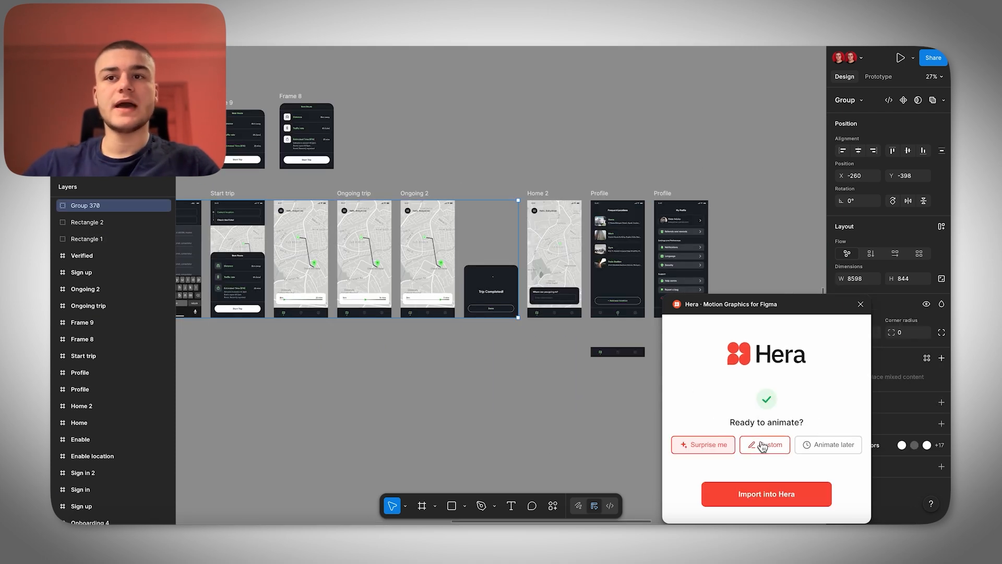
{"action": "left_click", "coordinate": [759, 442]}
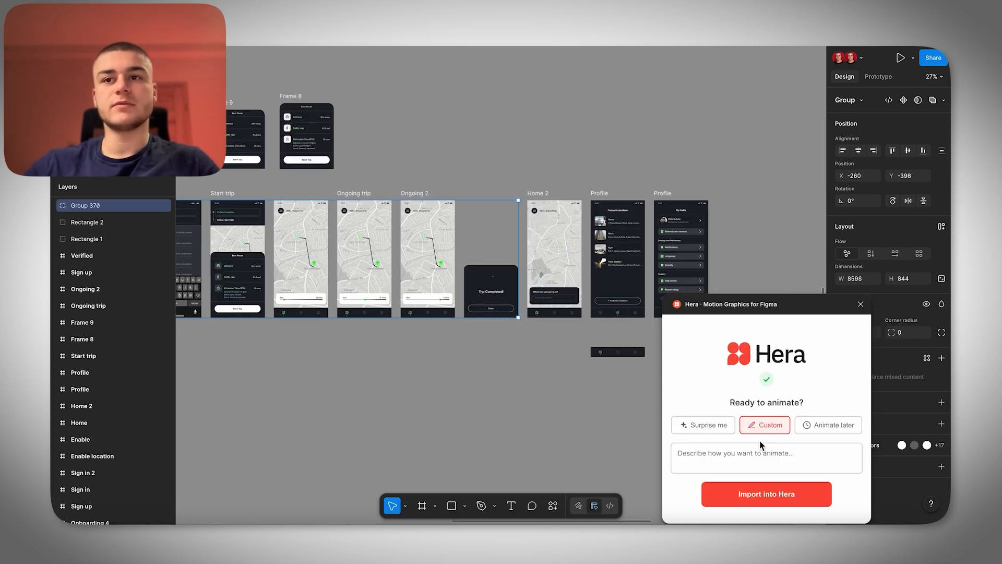